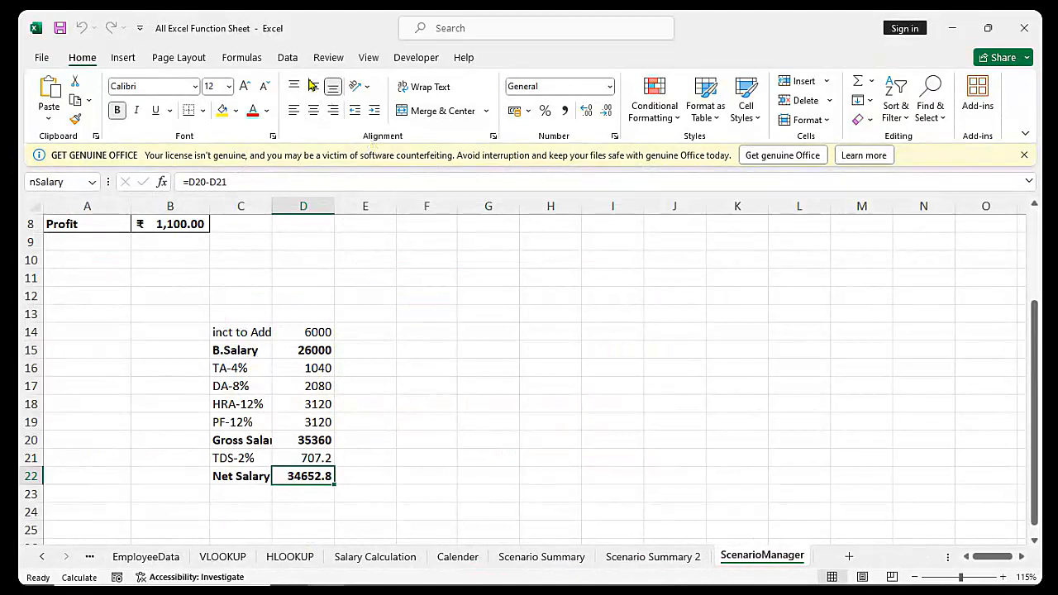
Show the Review tab's protection tools, glancing at the View tab along the way
{"action": "left_click", "coordinate": [332, 59]}
{"action": "left_click", "coordinate": [367, 60]}
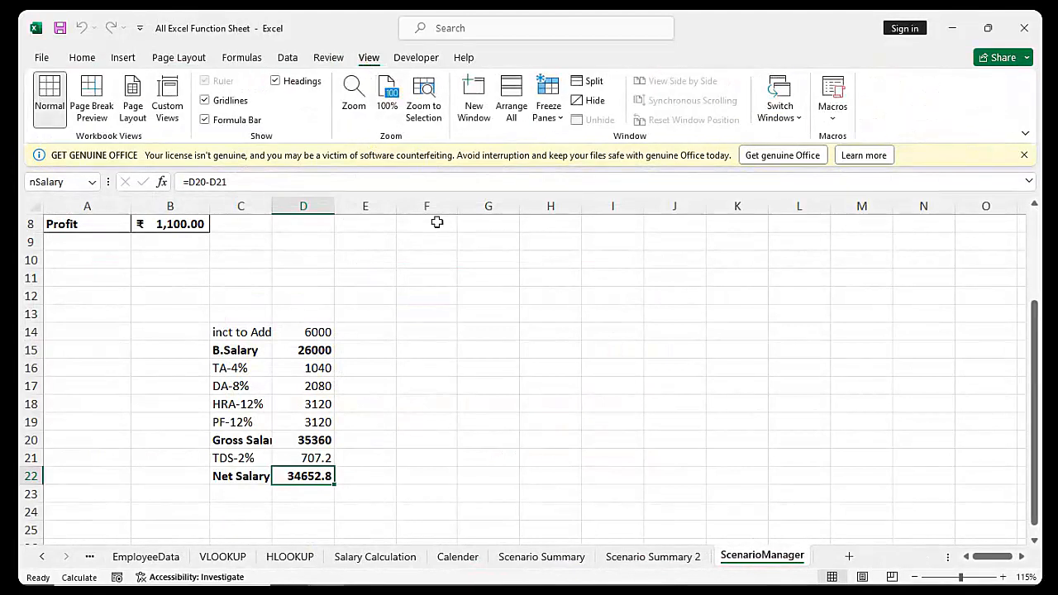
{"action": "left_click", "coordinate": [330, 61]}
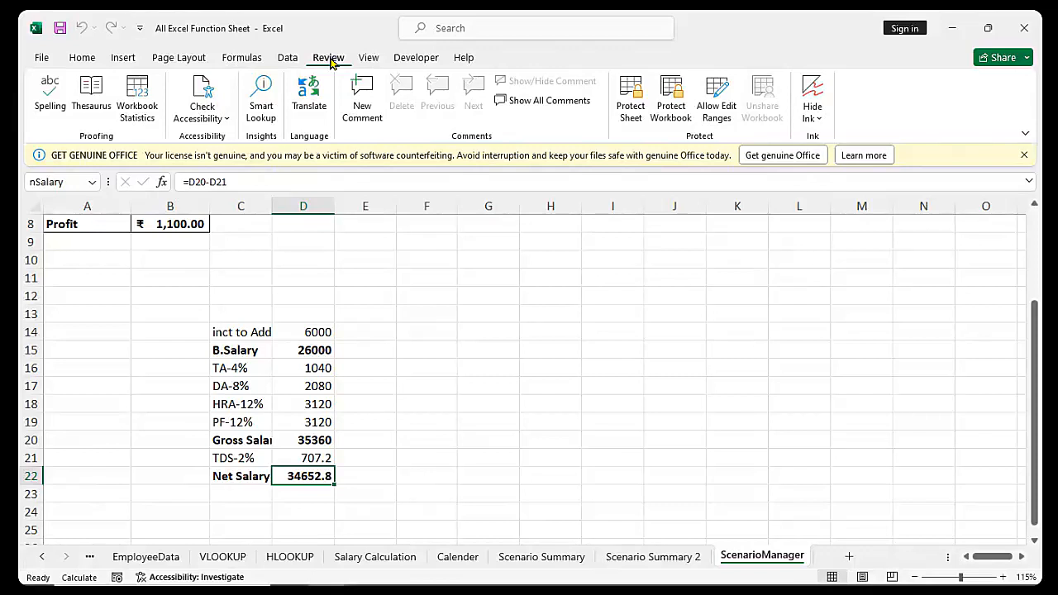
Dismiss the Get Genuine Office bar and check Workbook Statistics (23 sheets, 2453 formulas)
{"action": "left_click", "coordinate": [1024, 155]}
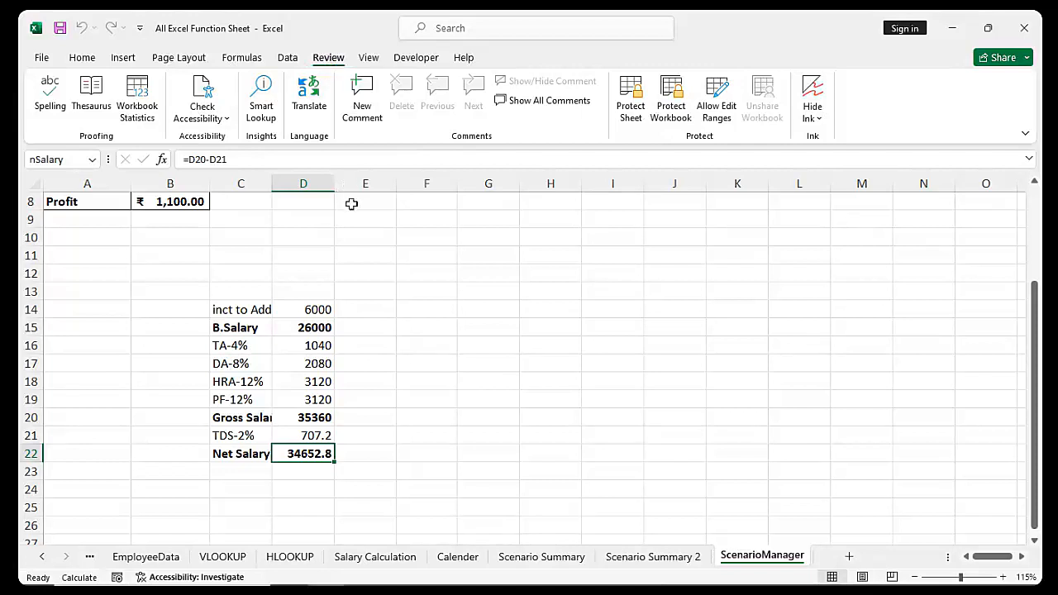
{"action": "left_click", "coordinate": [138, 108]}
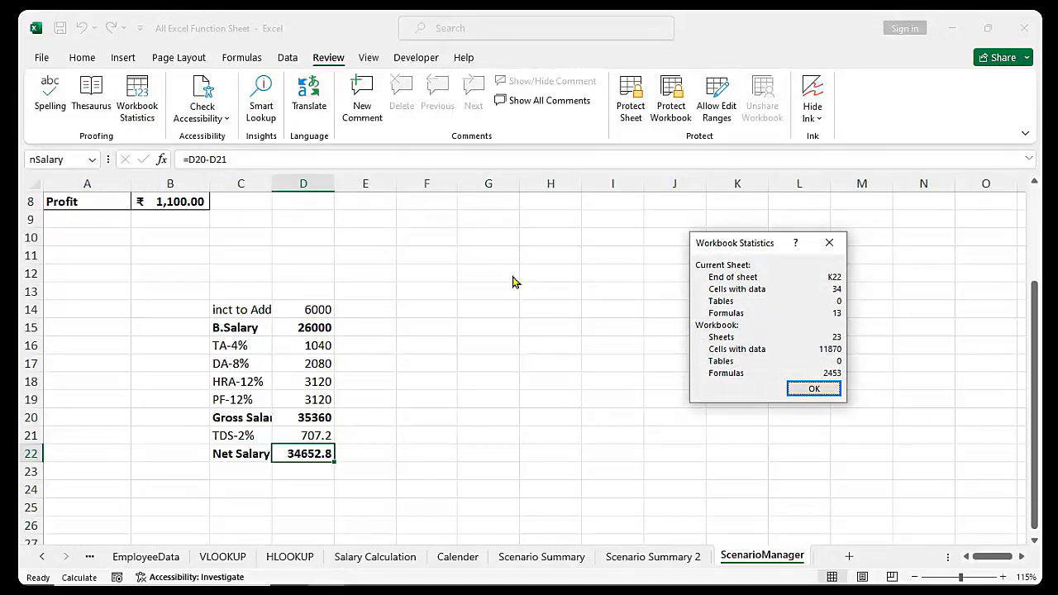
{"action": "key", "text": "Return"}
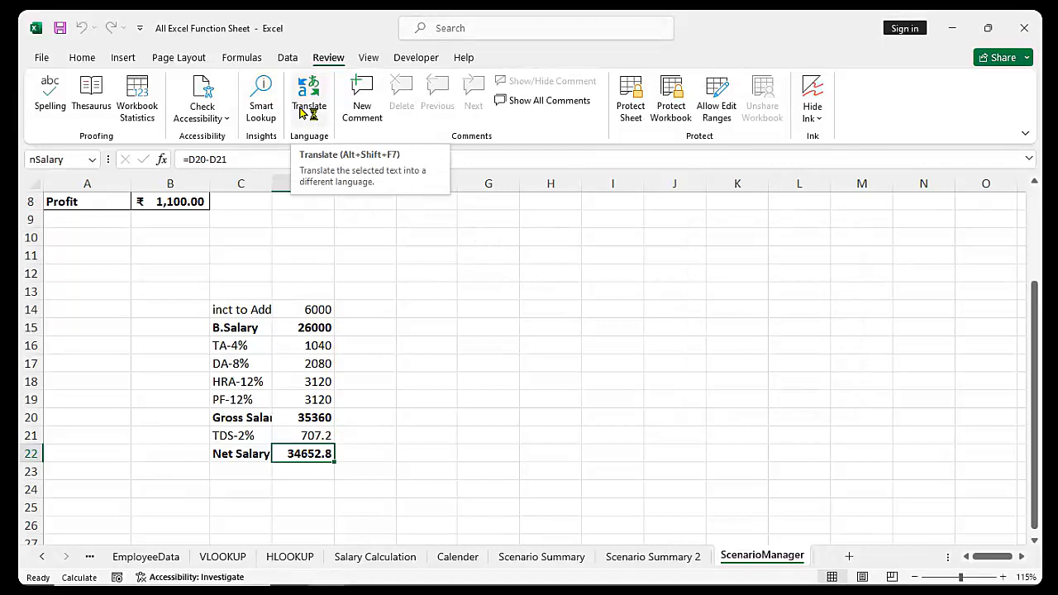
{"action": "left_click", "coordinate": [454, 296]}
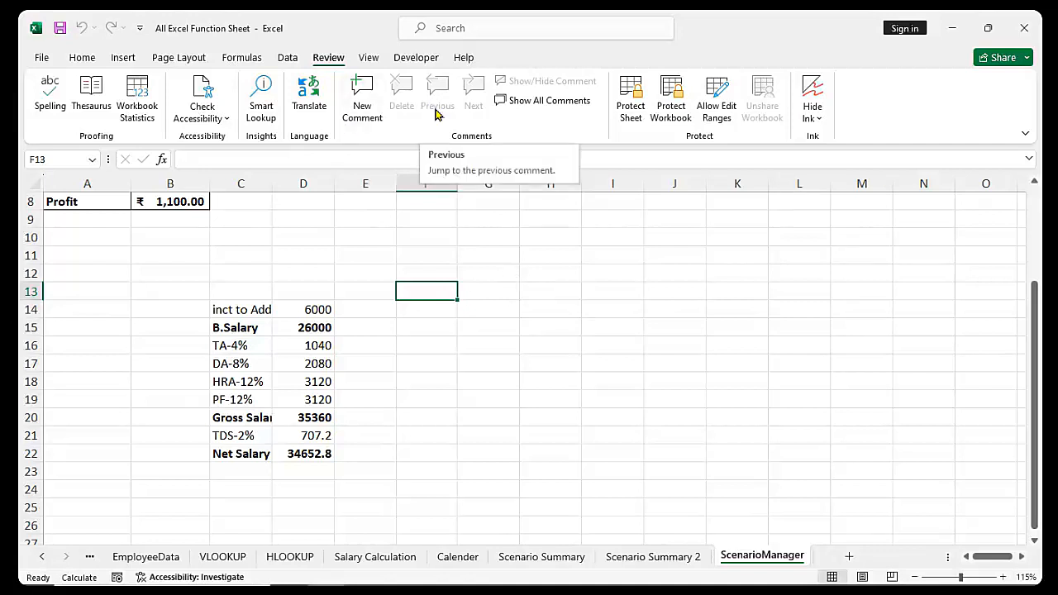
{"action": "scroll", "coordinate": [389, 318], "scroll_direction": "down", "scroll_amount": 2}
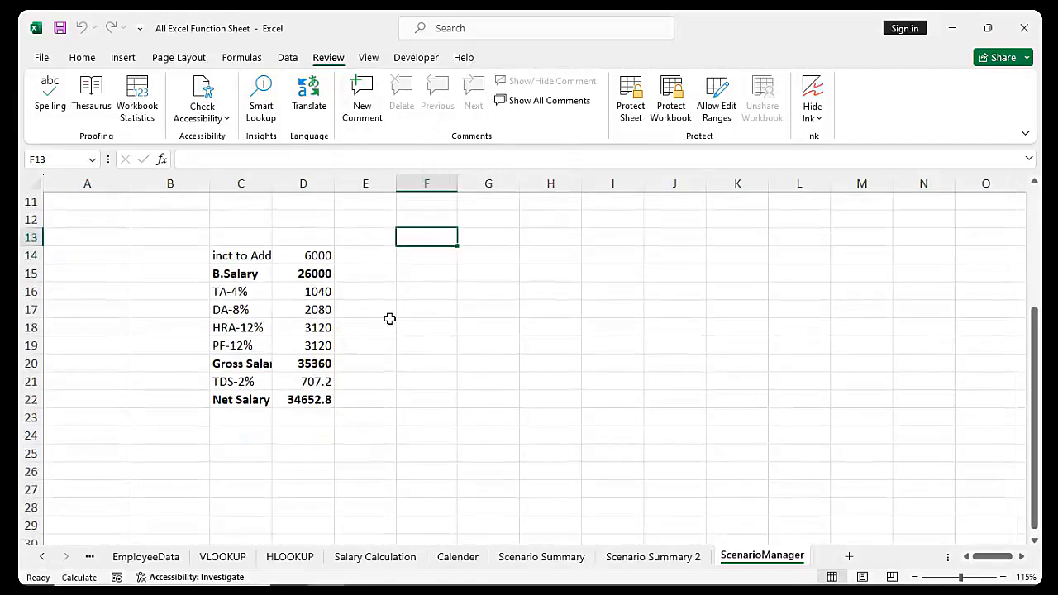
{"action": "scroll", "coordinate": [390, 318], "scroll_direction": "up", "scroll_amount": 1}
{"action": "left_click_drag", "start_coordinate": [247, 259], "coordinate": [324, 401]}
{"action": "left_click", "coordinate": [418, 399]}
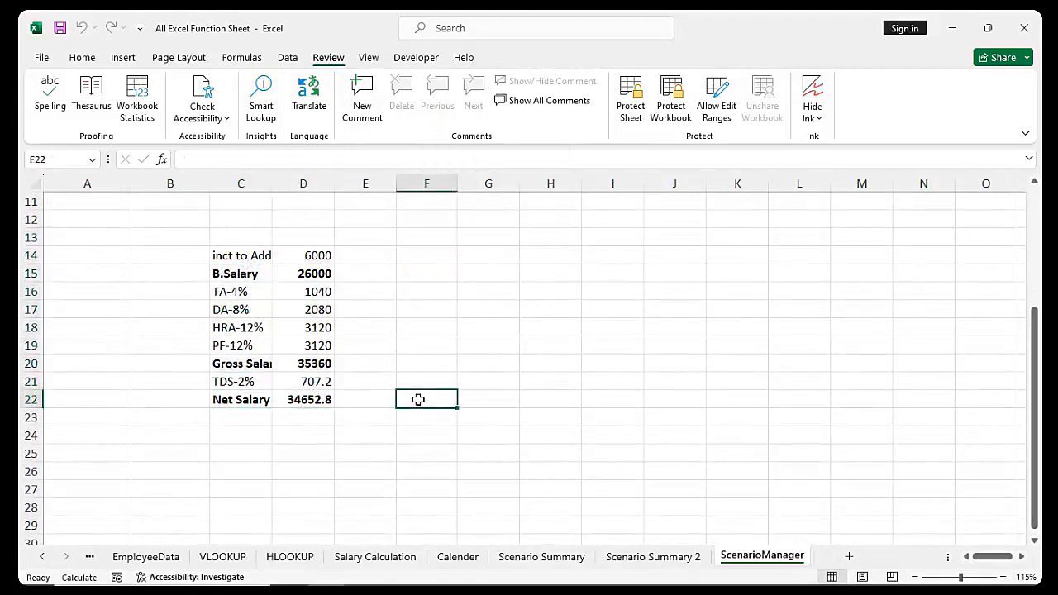
{"action": "left_click", "coordinate": [300, 404]}
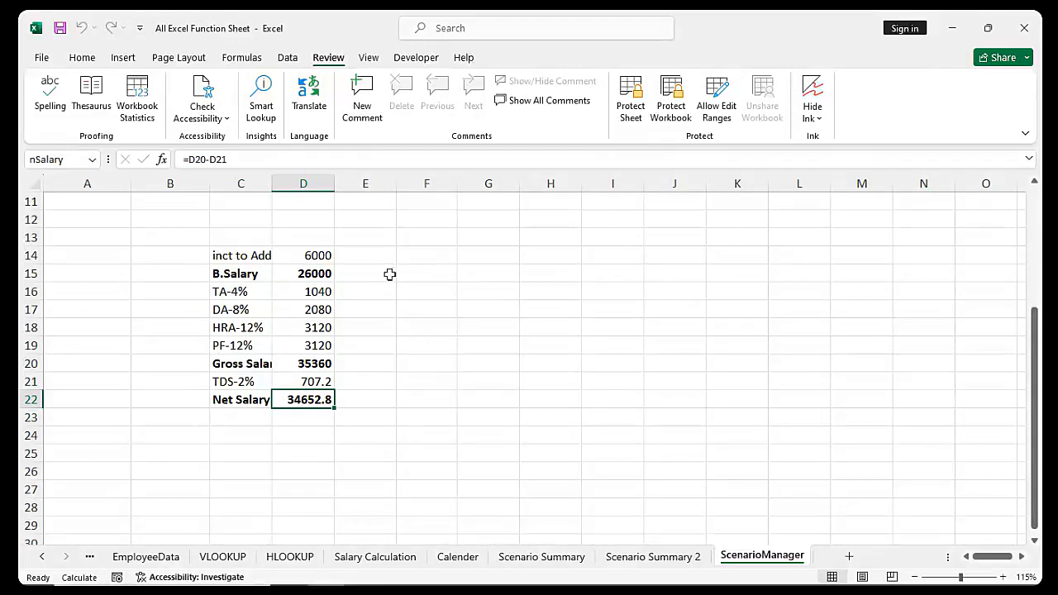
Clear the basic salary formula from cell D15
{"action": "left_click", "coordinate": [317, 275]}
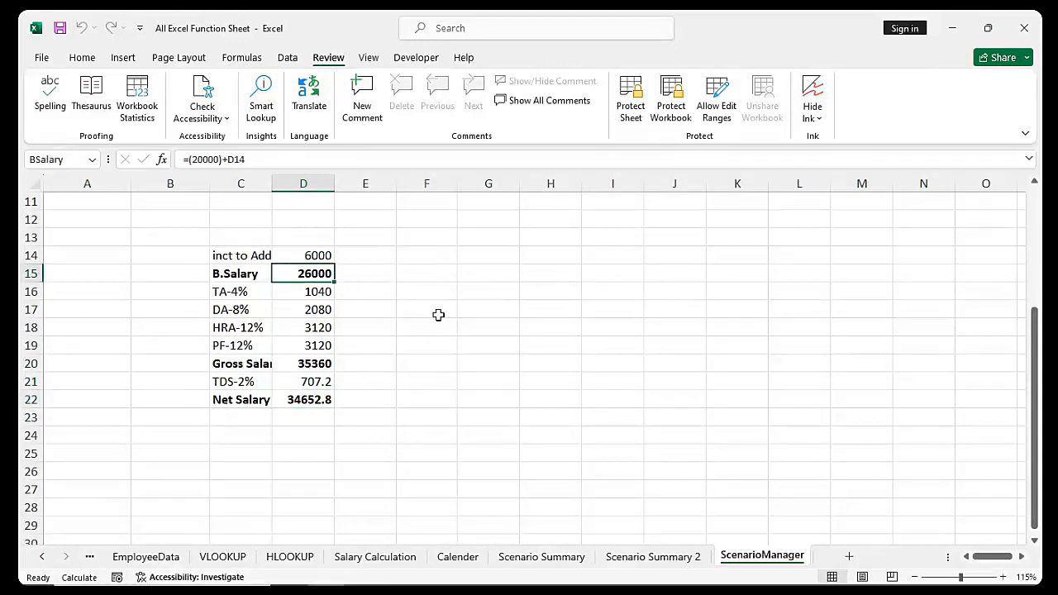
{"action": "key", "text": "Delete"}
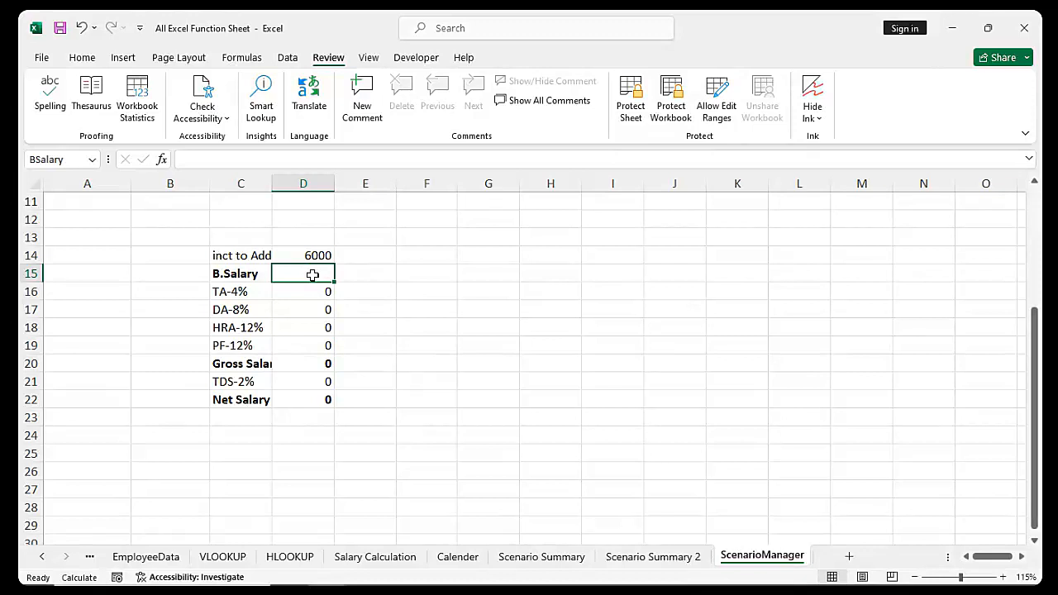
Add the comment 'Enter Your Basic Salary amount' to cell D15
{"action": "left_click", "coordinate": [365, 102]}
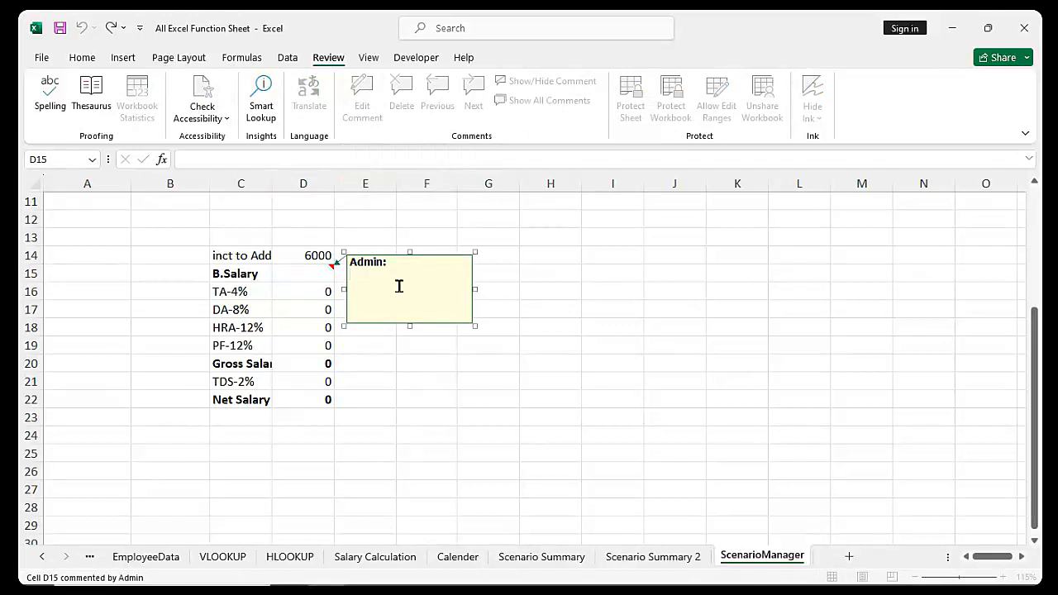
{"action": "type", "text": "Enter Your Basic Salary "}
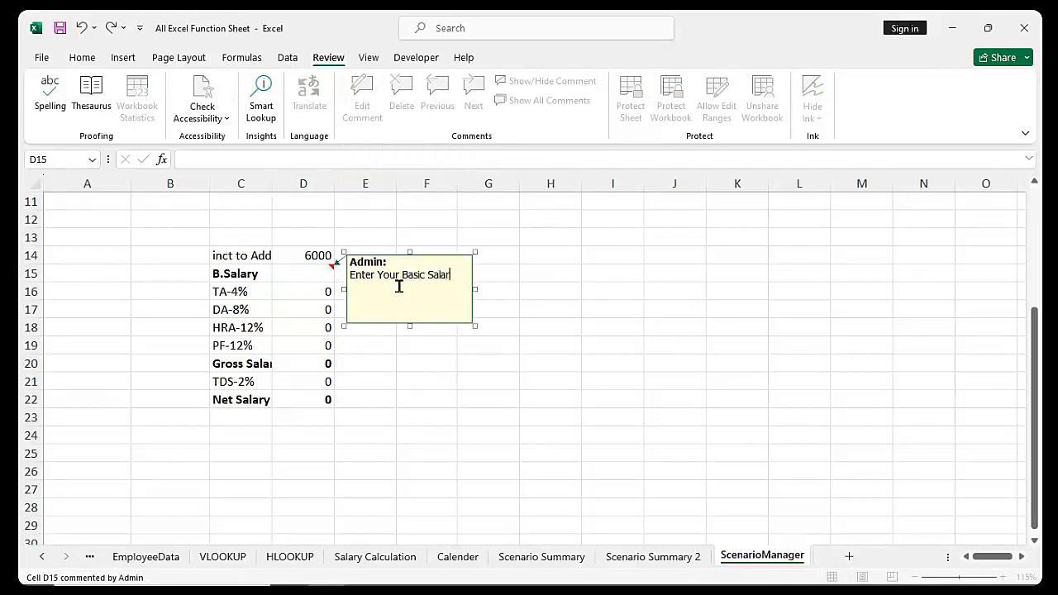
{"action": "type", "text": "amount"}
{"action": "left_click", "coordinate": [435, 379]}
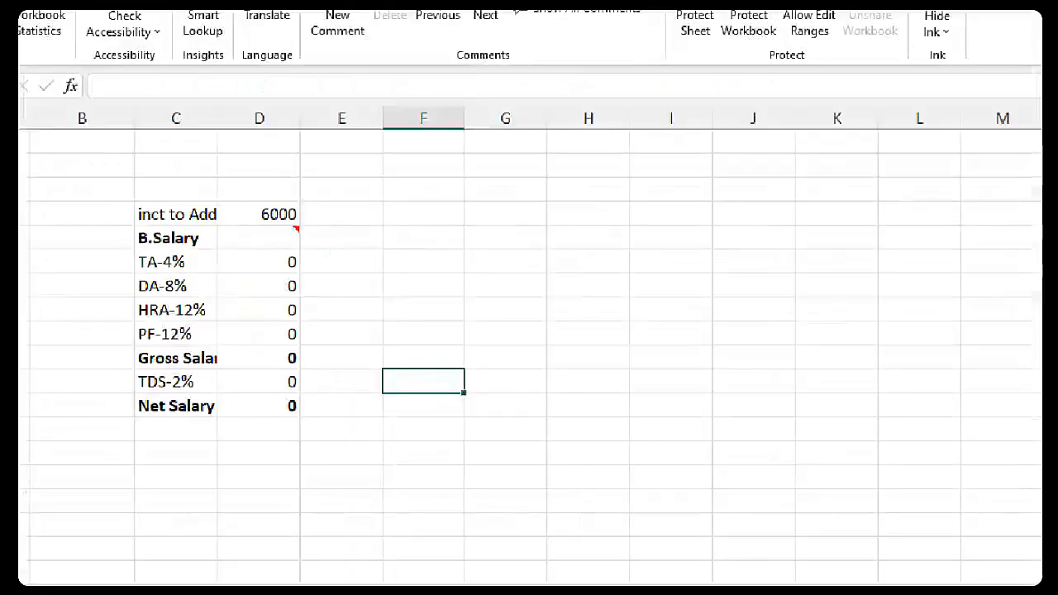
{"action": "mouse_move", "coordinate": [245, 145]}
{"action": "left_mouse_down"}
{"action": "mouse_move", "coordinate": [215, 183]}
{"action": "mouse_move", "coordinate": [236, 209]}
{"action": "left_mouse_up"}
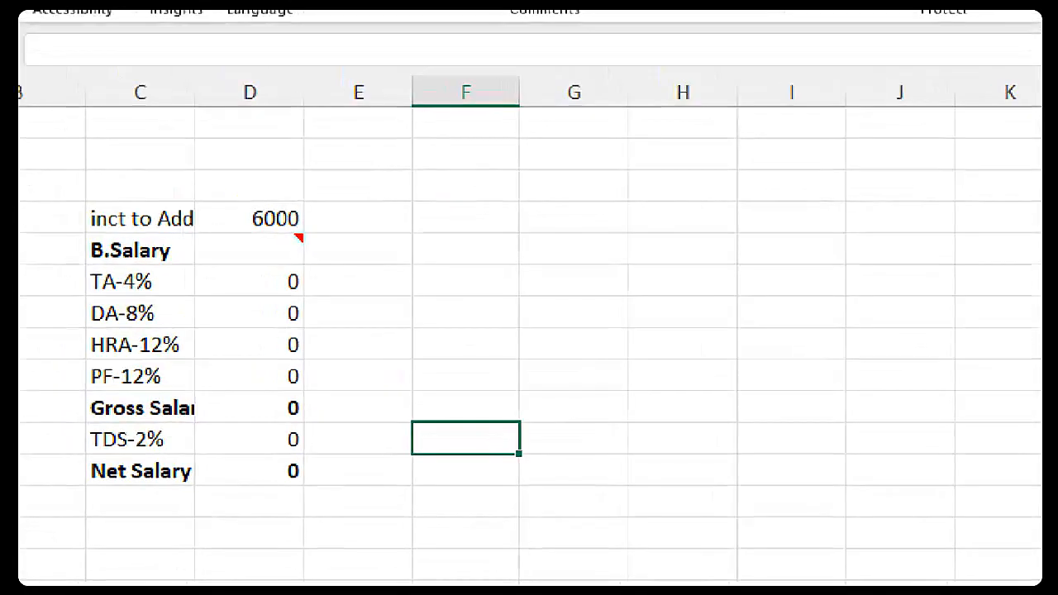
{"action": "mouse_move", "coordinate": [285, 266]}
{"action": "left_mouse_down"}
{"action": "mouse_move", "coordinate": [305, 248]}
{"action": "mouse_move", "coordinate": [279, 204]}
{"action": "left_mouse_up"}
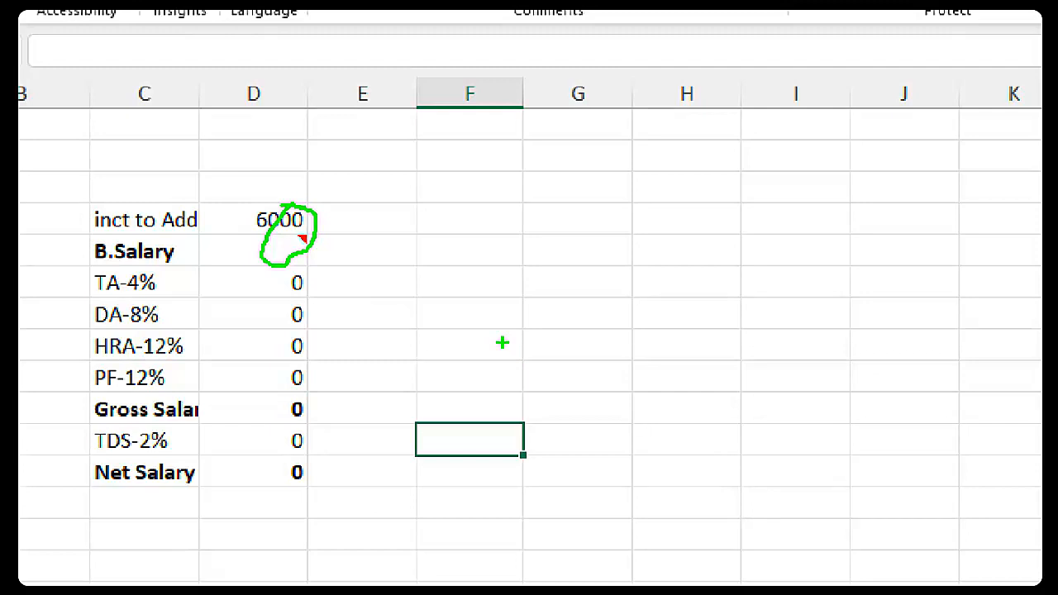
{"action": "key", "text": "Escape"}
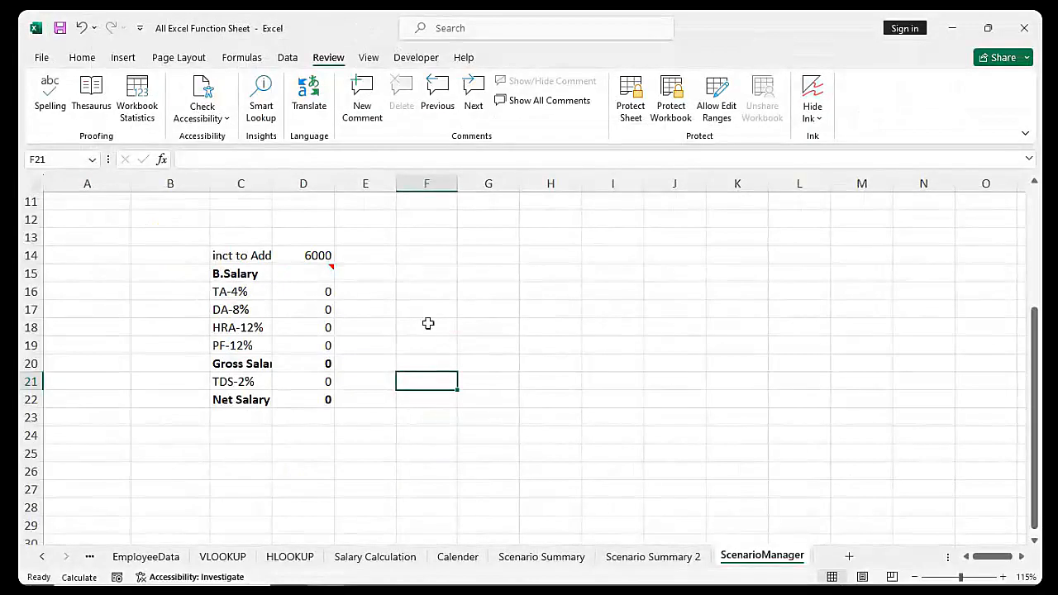
{"action": "mouse_move", "coordinate": [319, 275]}
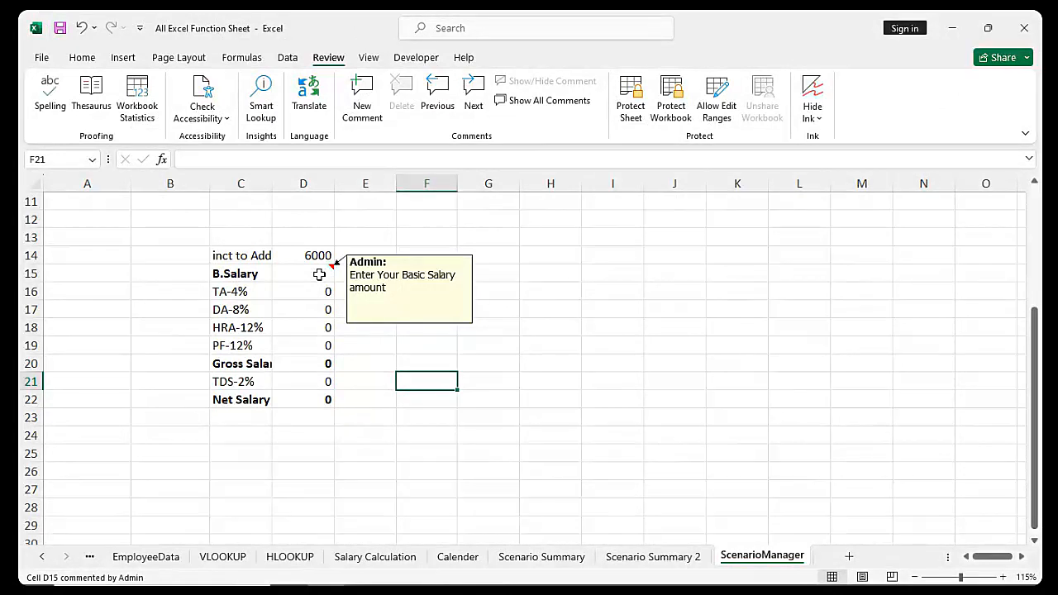
{"action": "left_click", "coordinate": [320, 275]}
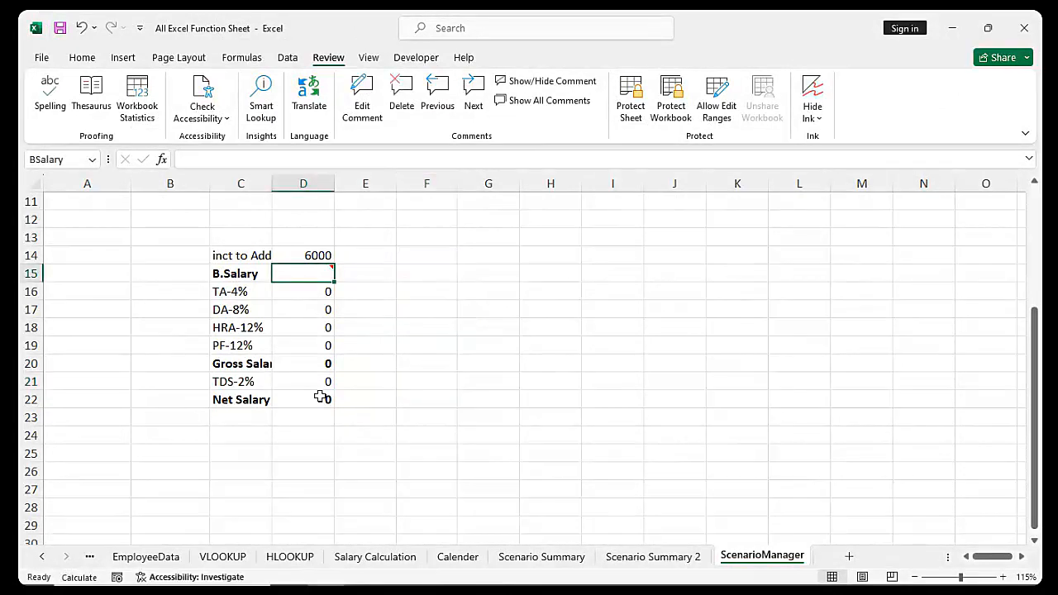
{"action": "left_click_drag", "start_coordinate": [441, 255], "coordinate": [643, 390]}
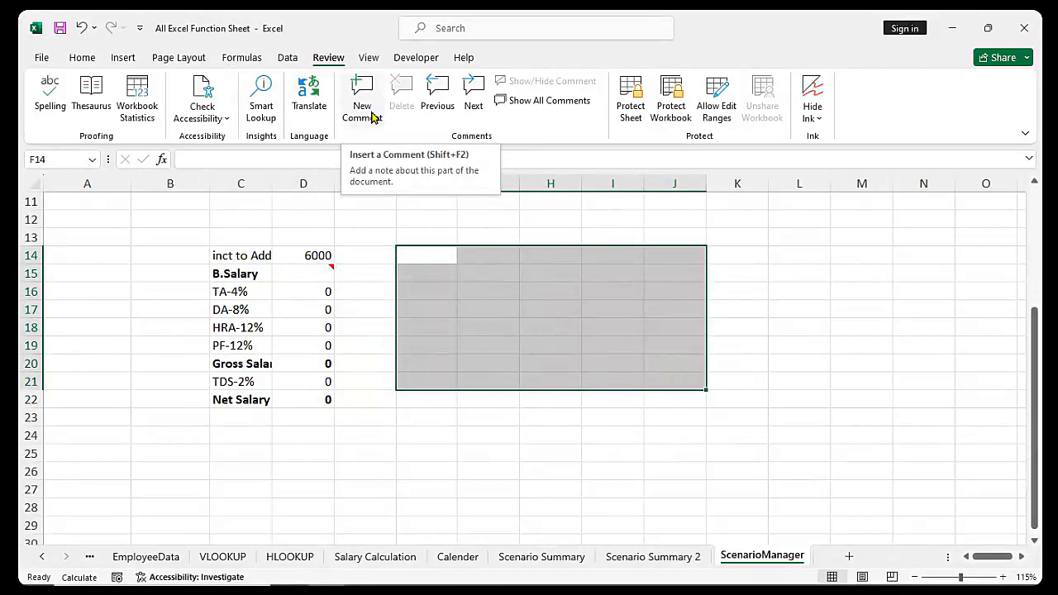
{"action": "left_click", "coordinate": [319, 273]}
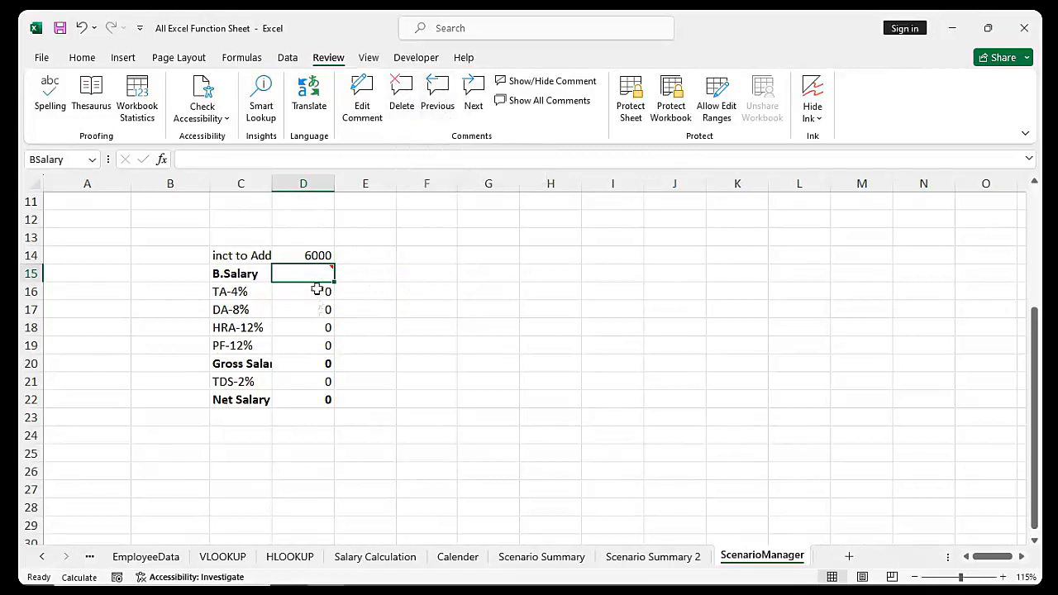
Add the comment 'This is Our net salary amount' to Net Salary cell D22
{"action": "left_click", "coordinate": [315, 399]}
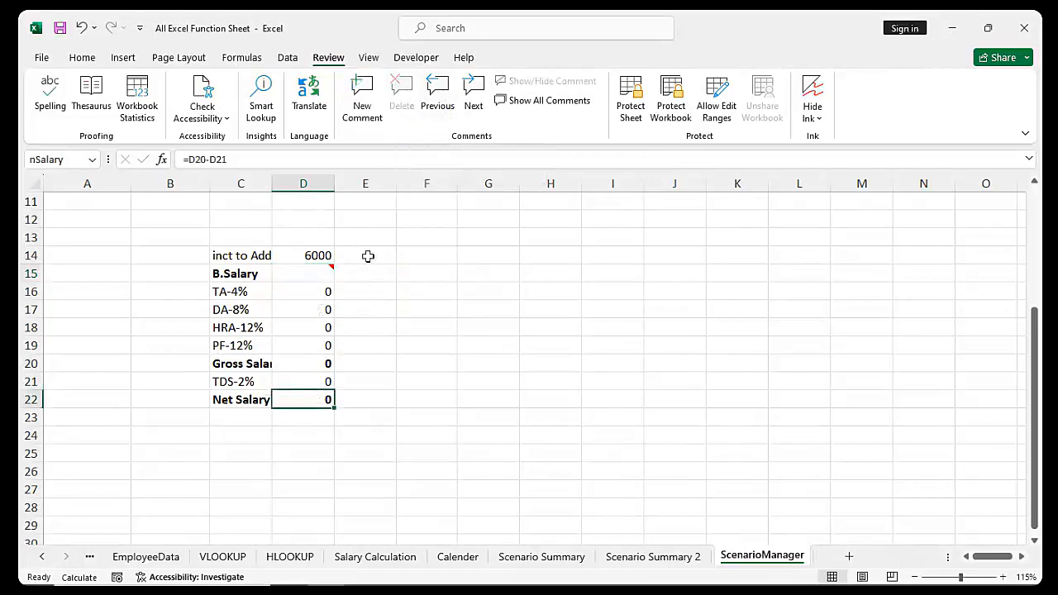
{"action": "left_click", "coordinate": [364, 105]}
{"action": "type", "text": "T"}
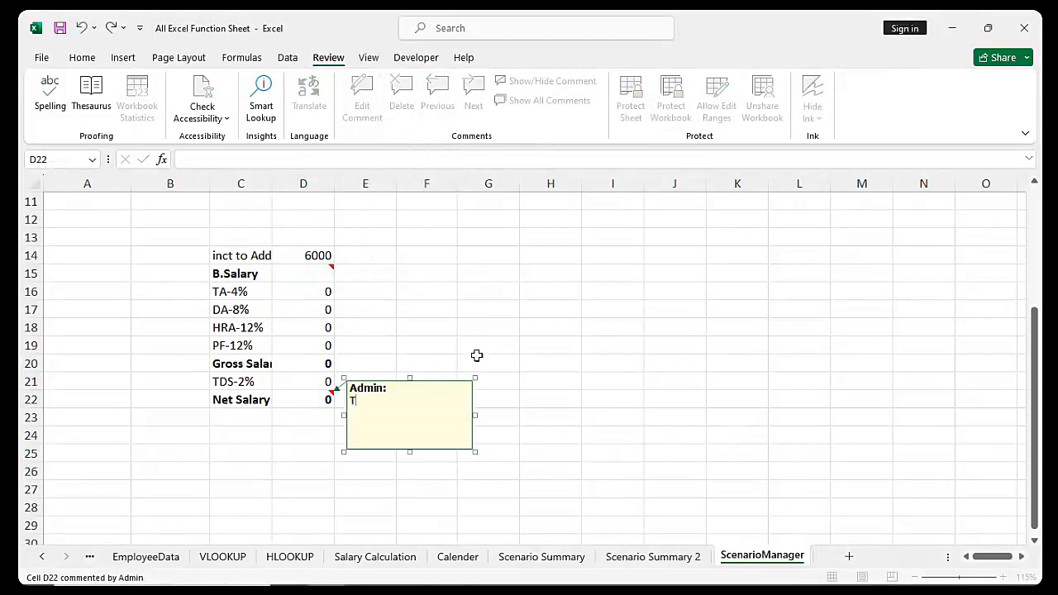
{"action": "type", "text": "his is Our net salary amount"}
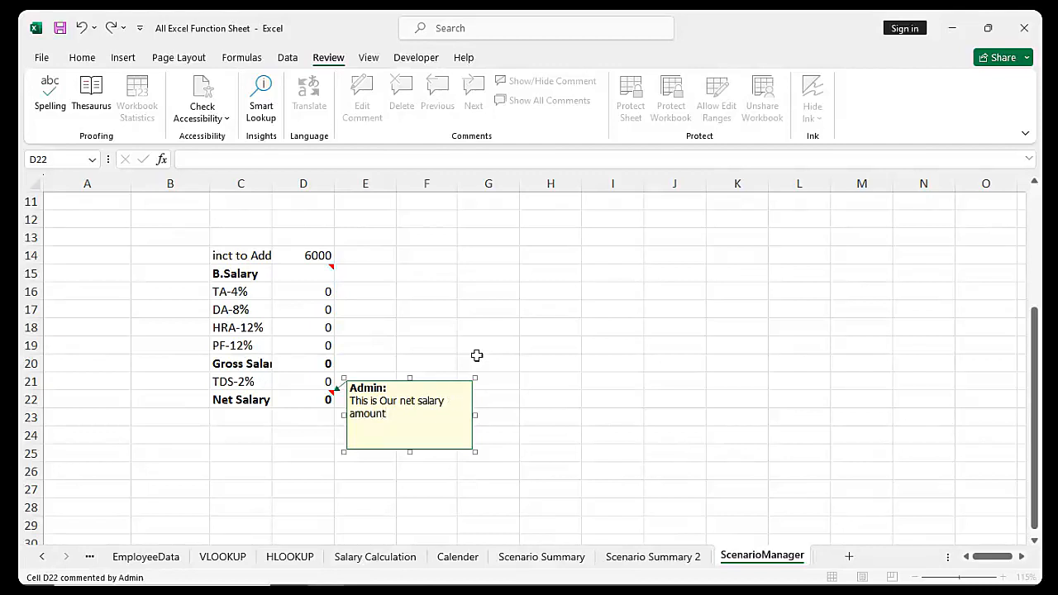
{"action": "left_click", "coordinate": [477, 356]}
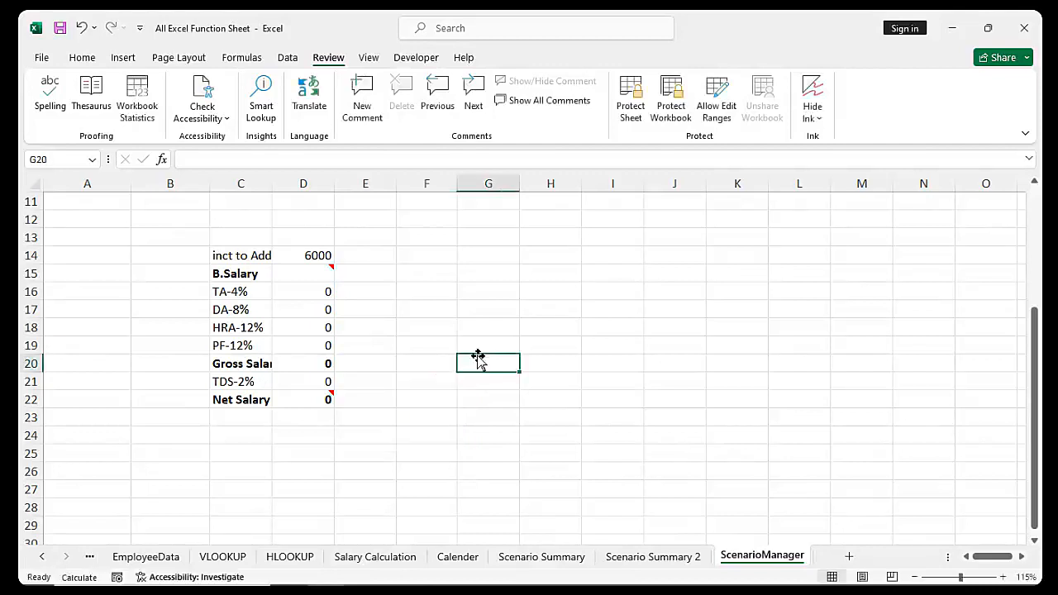
{"action": "left_click", "coordinate": [302, 273]}
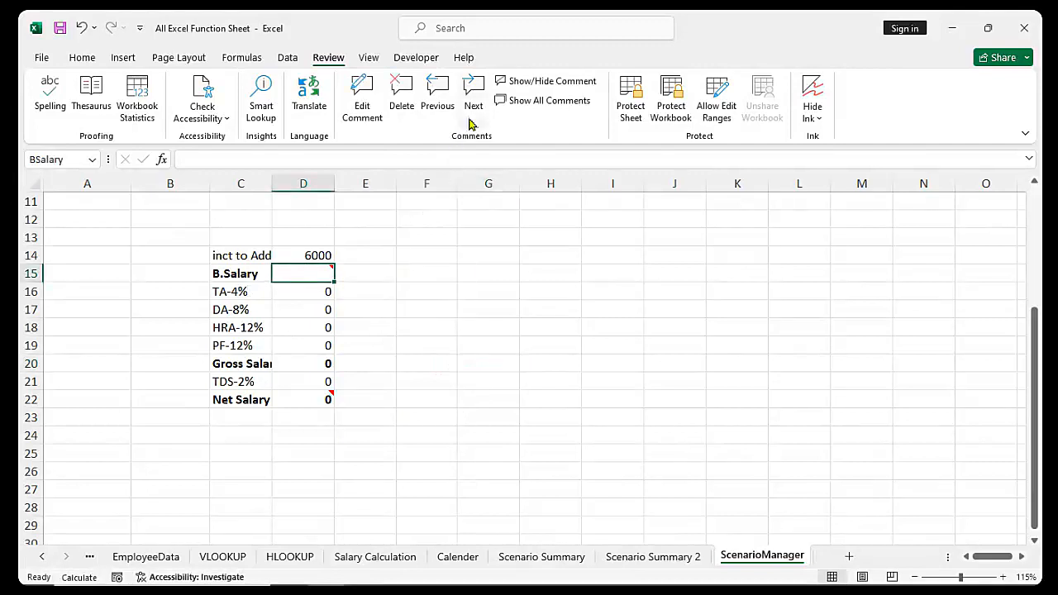
{"action": "left_click", "coordinate": [473, 93]}
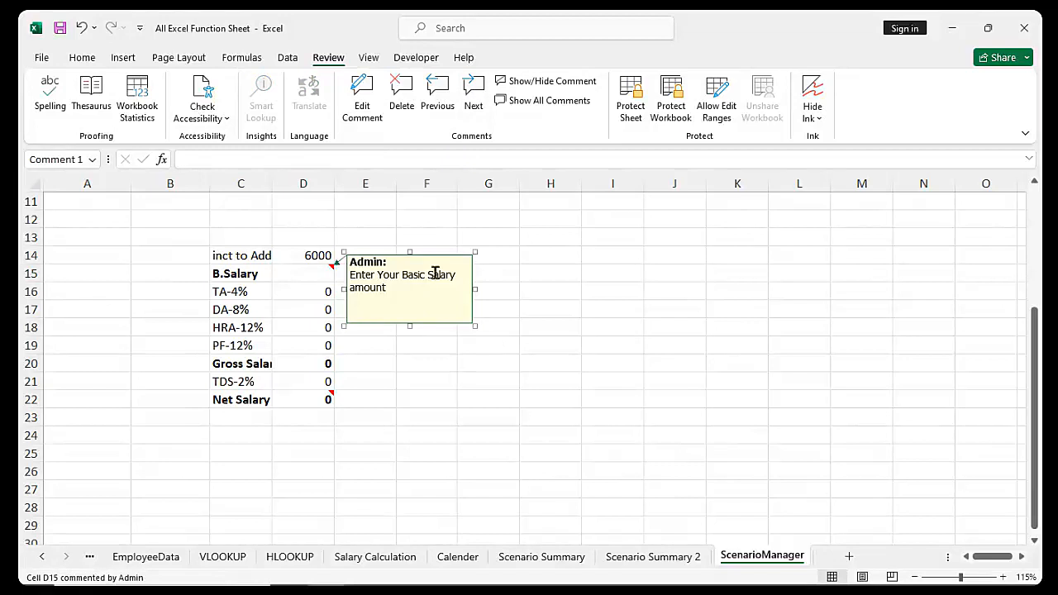
{"action": "left_click", "coordinate": [475, 94]}
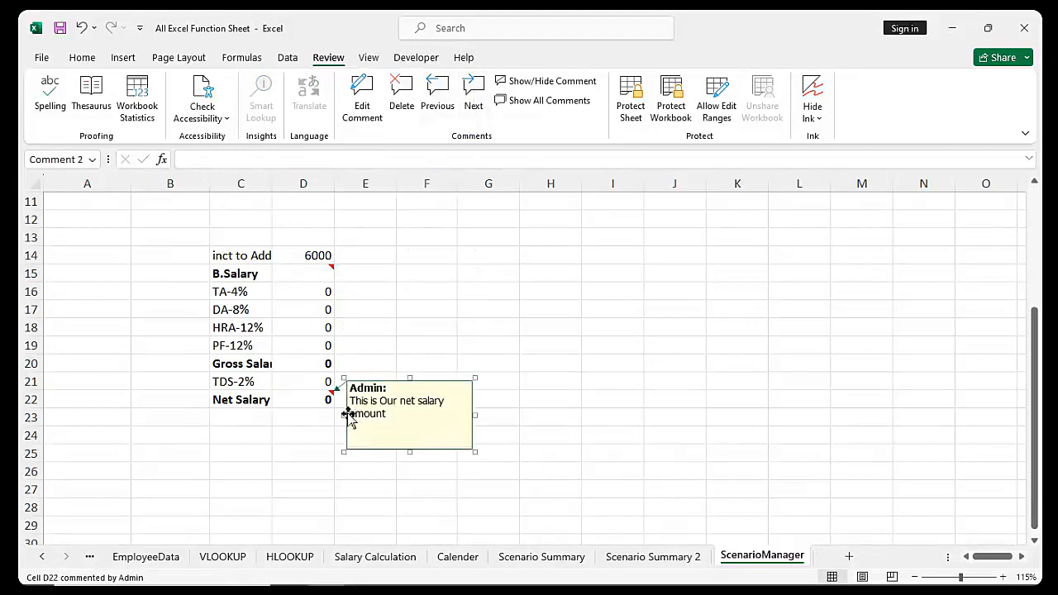
{"action": "left_click", "coordinate": [327, 402]}
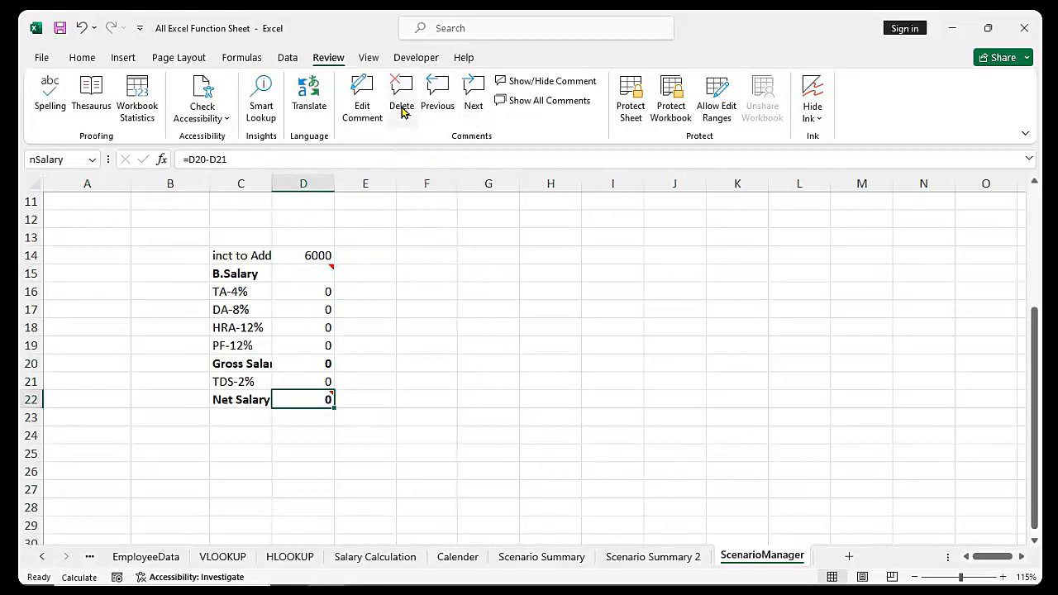
{"action": "left_click", "coordinate": [537, 83]}
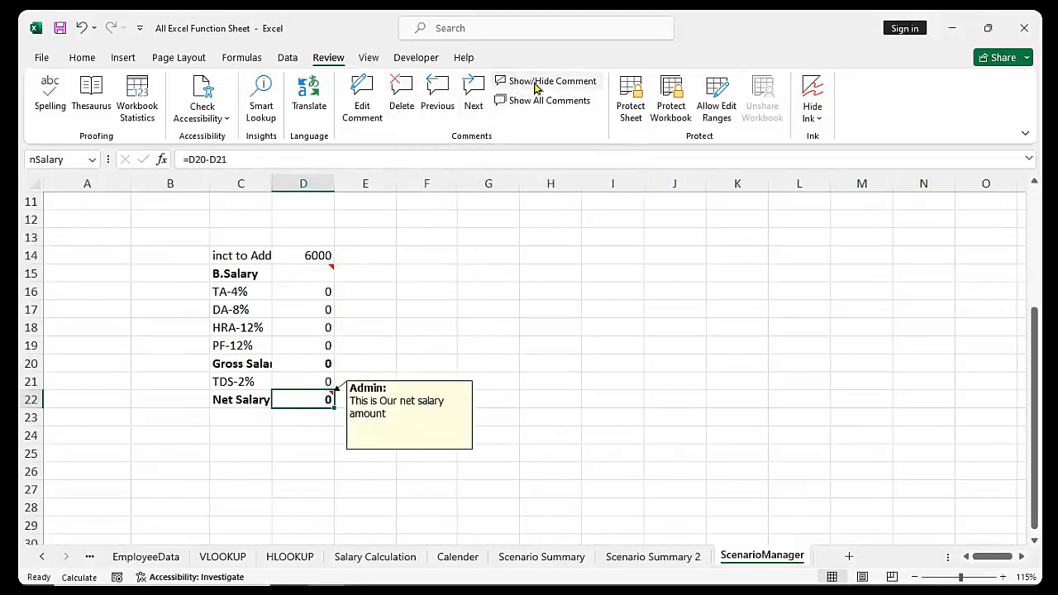
{"action": "left_click", "coordinate": [537, 82]}
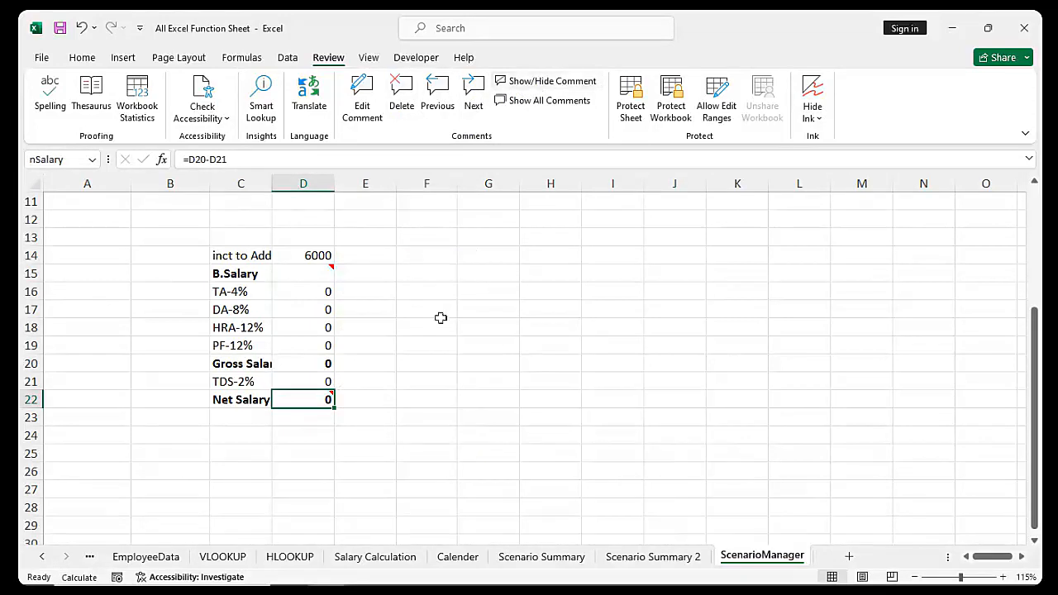
{"action": "left_click", "coordinate": [398, 466]}
{"action": "mouse_move", "coordinate": [306, 400]}
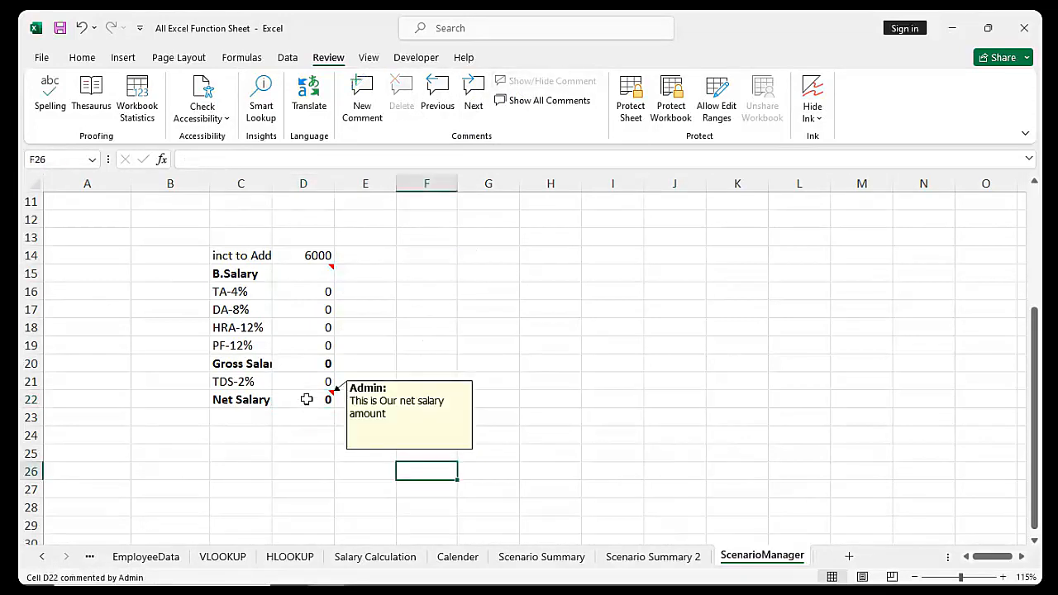
{"action": "left_click", "coordinate": [306, 400]}
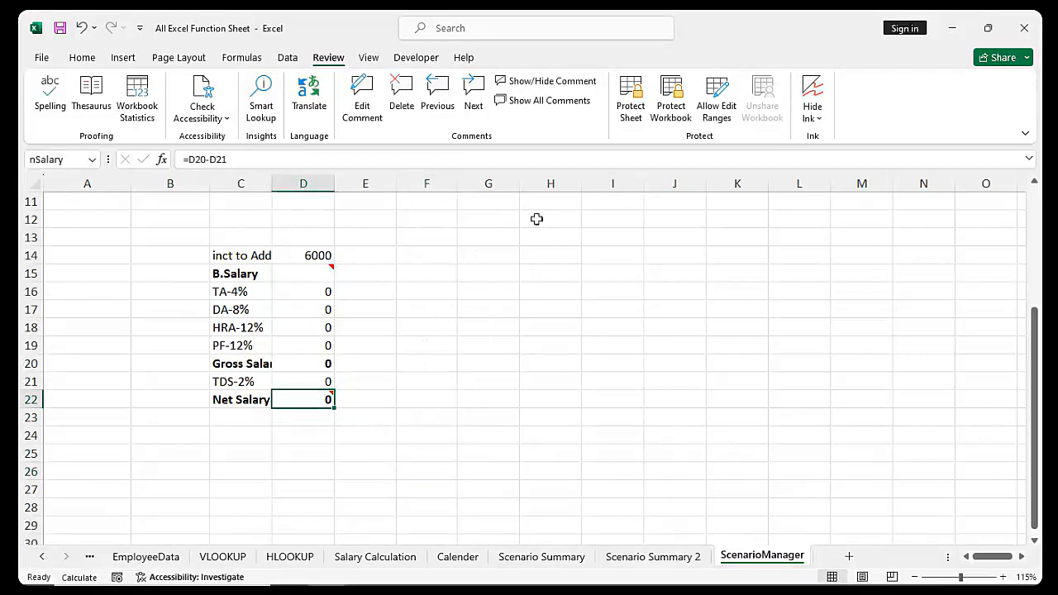
{"action": "left_click", "coordinate": [548, 100]}
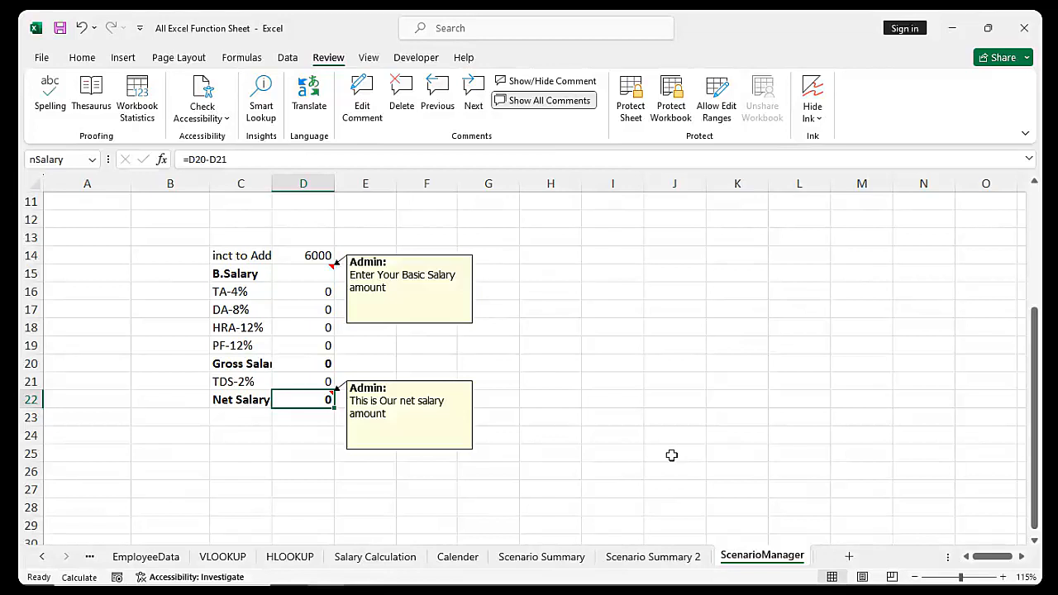
{"action": "left_click", "coordinate": [544, 100]}
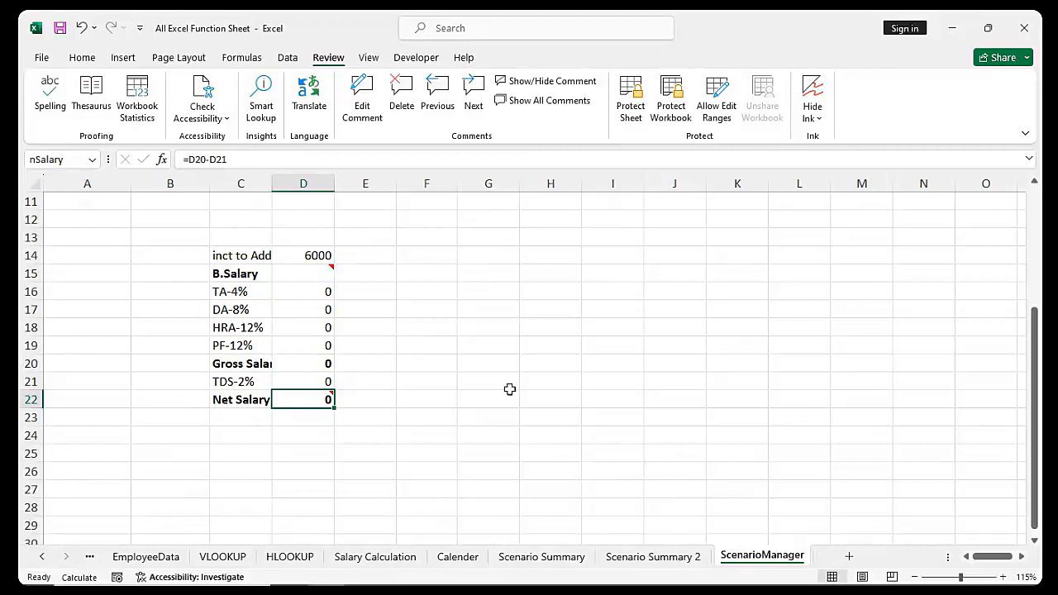
Enter a person's full name in cell F14
{"action": "left_click", "coordinate": [439, 259]}
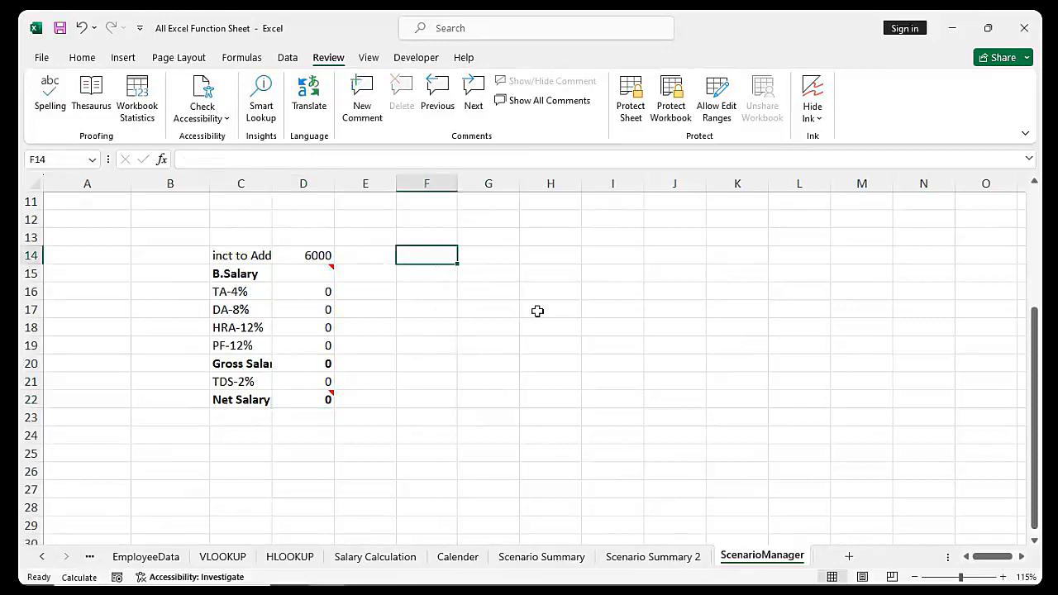
{"action": "key", "text": "Return"}
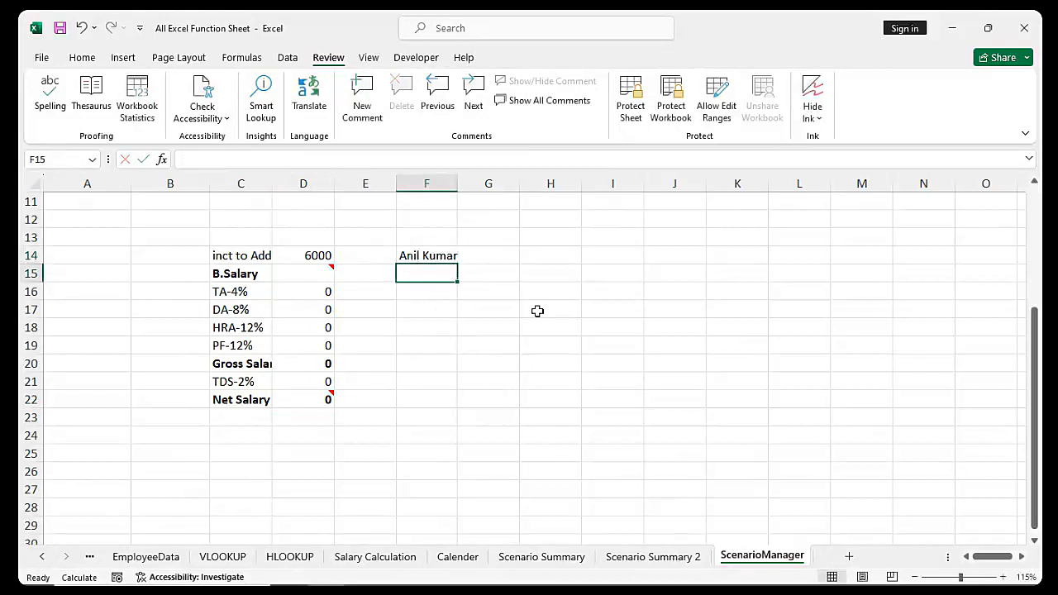
Widen column F so the name in F14 fits
{"action": "left_click", "coordinate": [438, 255]}
{"action": "left_click_drag", "start_coordinate": [455, 195], "coordinate": [464, 186]}
{"action": "left_click", "coordinate": [433, 273]}
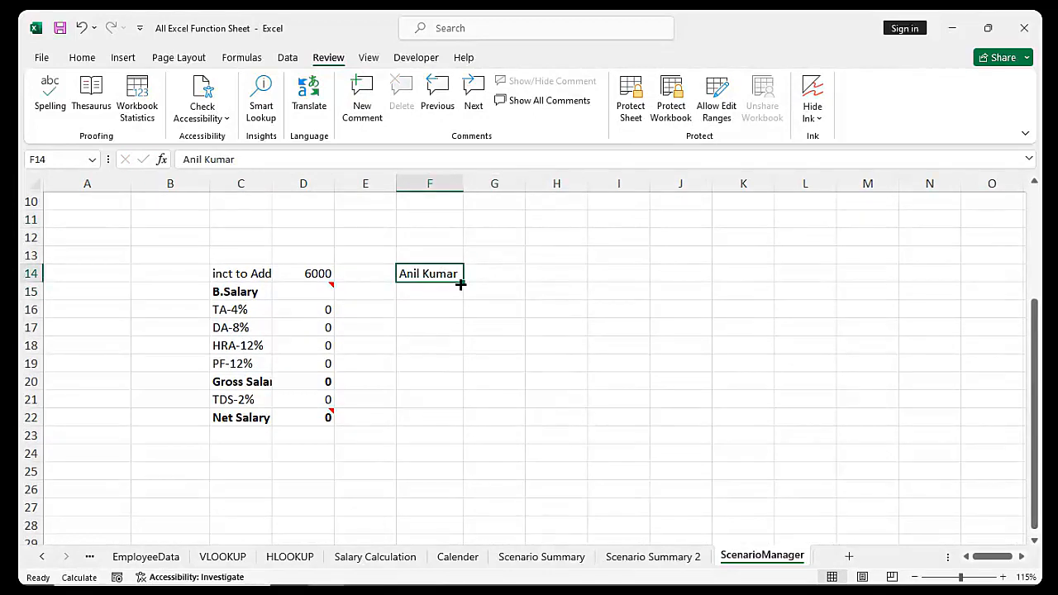
{"action": "key", "text": "Right"}
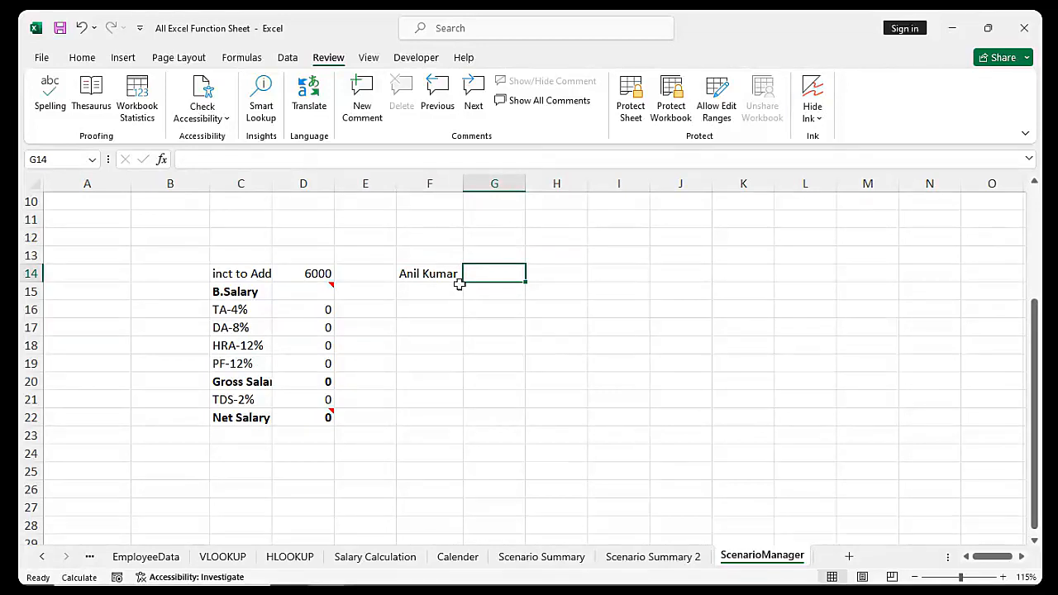
{"action": "left_click", "coordinate": [433, 274]}
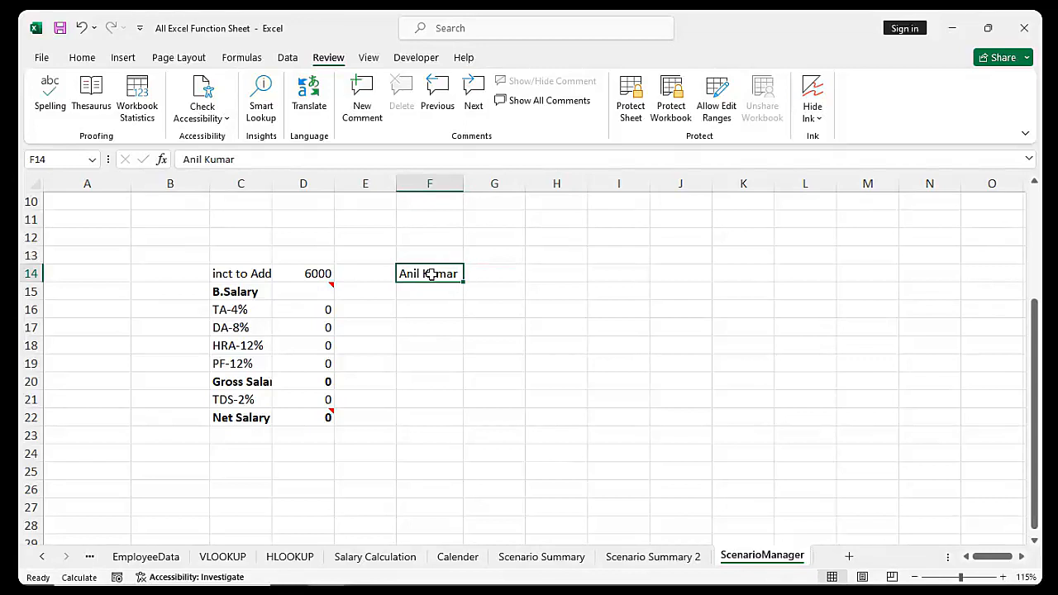
{"action": "mouse_move", "coordinate": [316, 416]}
Insert a blank comment on F14 and bring up the comment box's options menu
{"action": "left_click", "coordinate": [364, 97]}
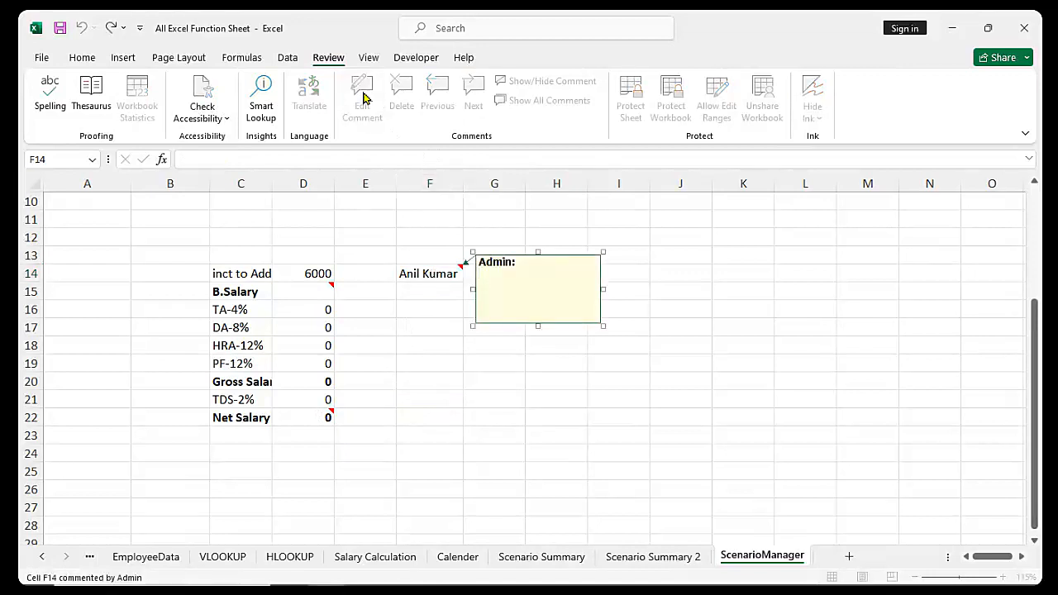
{"action": "right_click", "coordinate": [509, 325]}
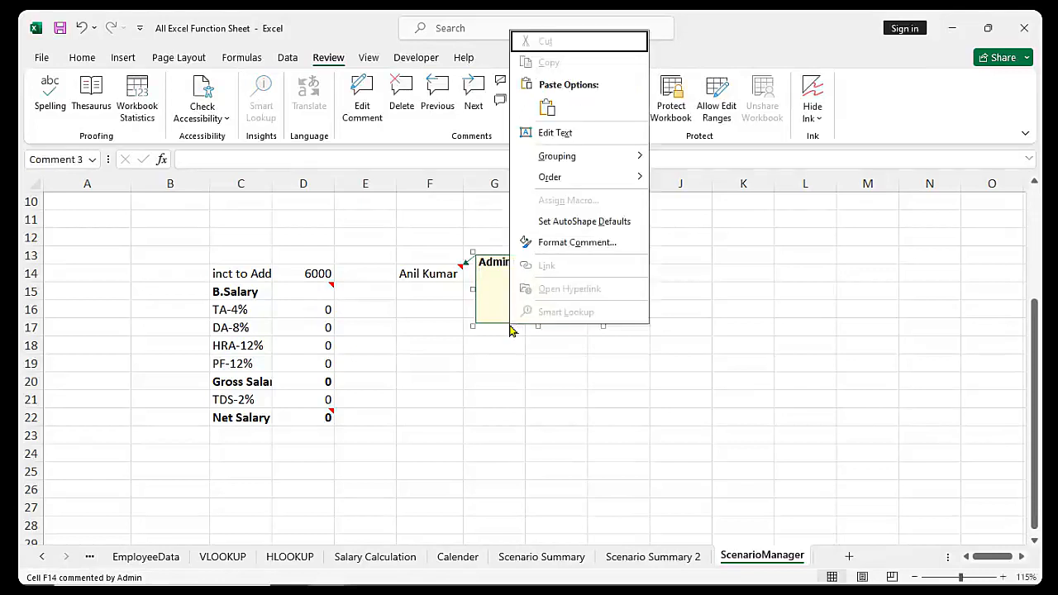
Open Format Comment's Fill Effects and choose Select Picture on the Picture tab
{"action": "left_click", "coordinate": [577, 242]}
{"action": "left_click_drag", "start_coordinate": [774, 132], "coordinate": [498, 122]}
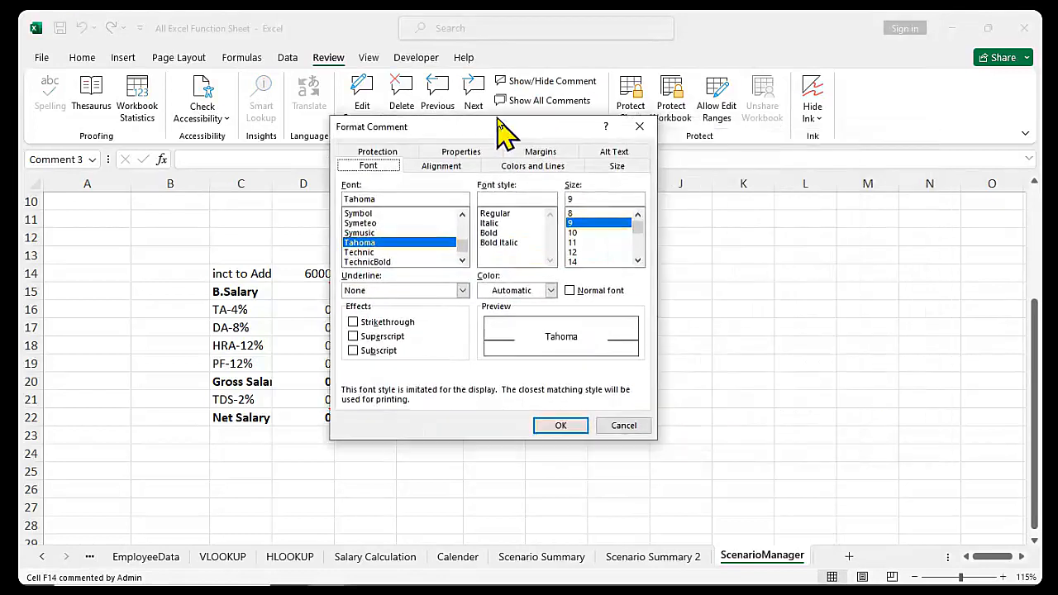
{"action": "left_click", "coordinate": [532, 167]}
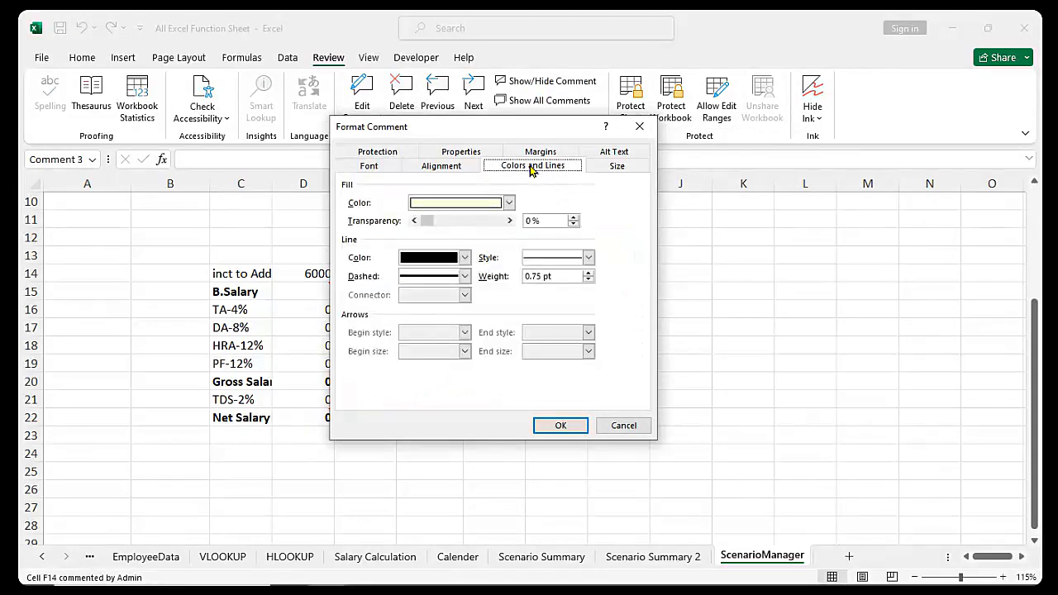
{"action": "left_click", "coordinate": [509, 204]}
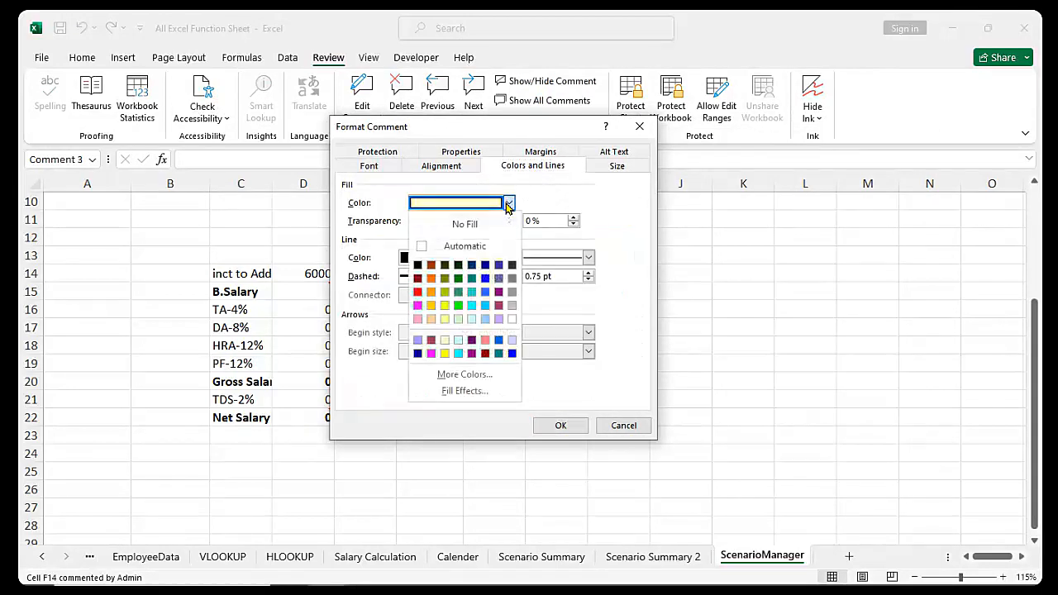
{"action": "left_click", "coordinate": [467, 392]}
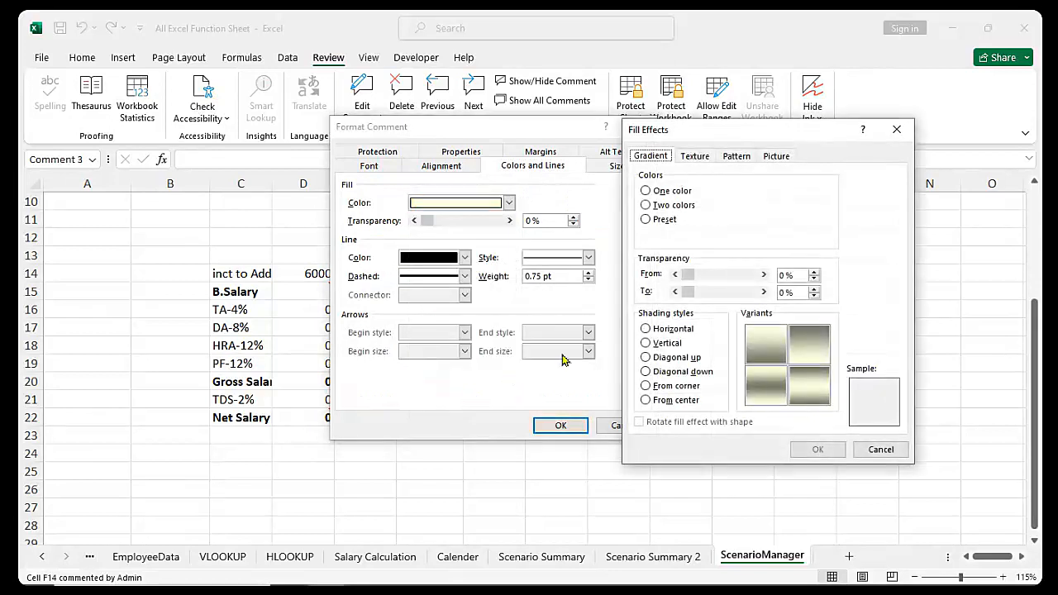
{"action": "left_click", "coordinate": [775, 160]}
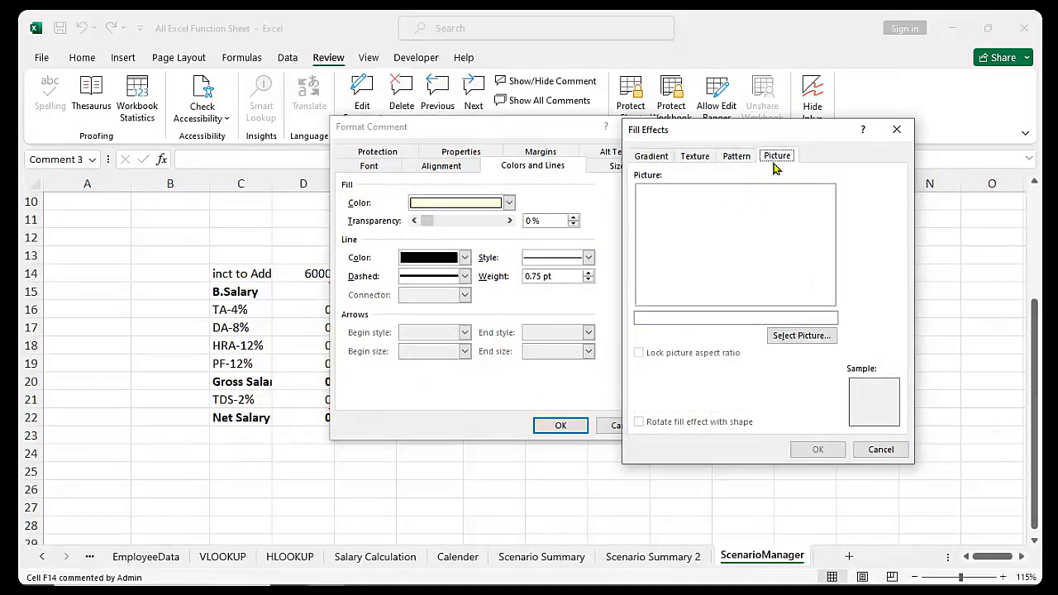
{"action": "left_click", "coordinate": [803, 337]}
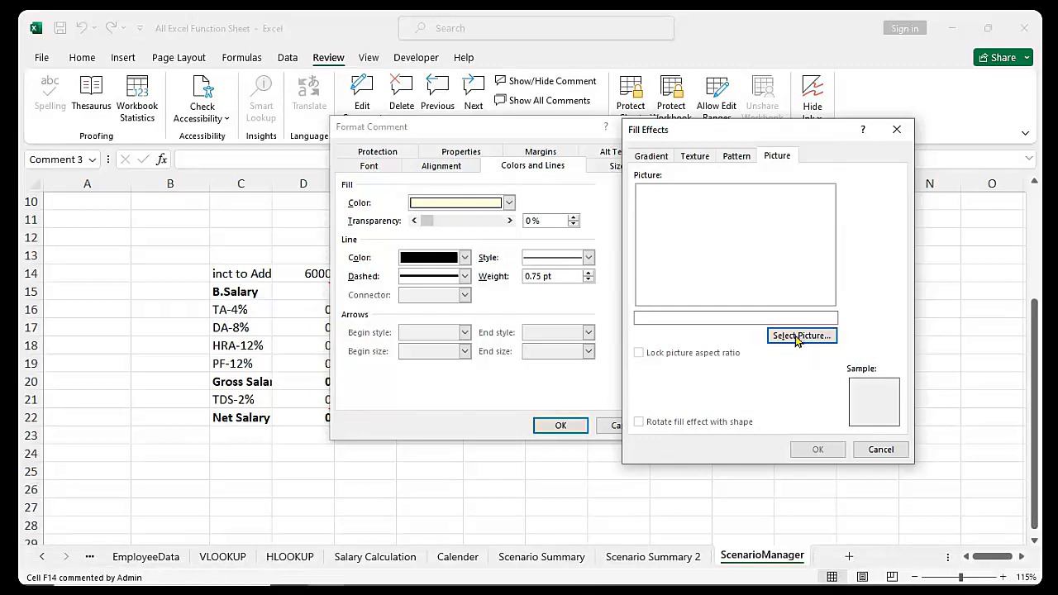
In Task Manager, end the print driver host process and then Task Manager itself
{"action": "right_click", "coordinate": [697, 576]}
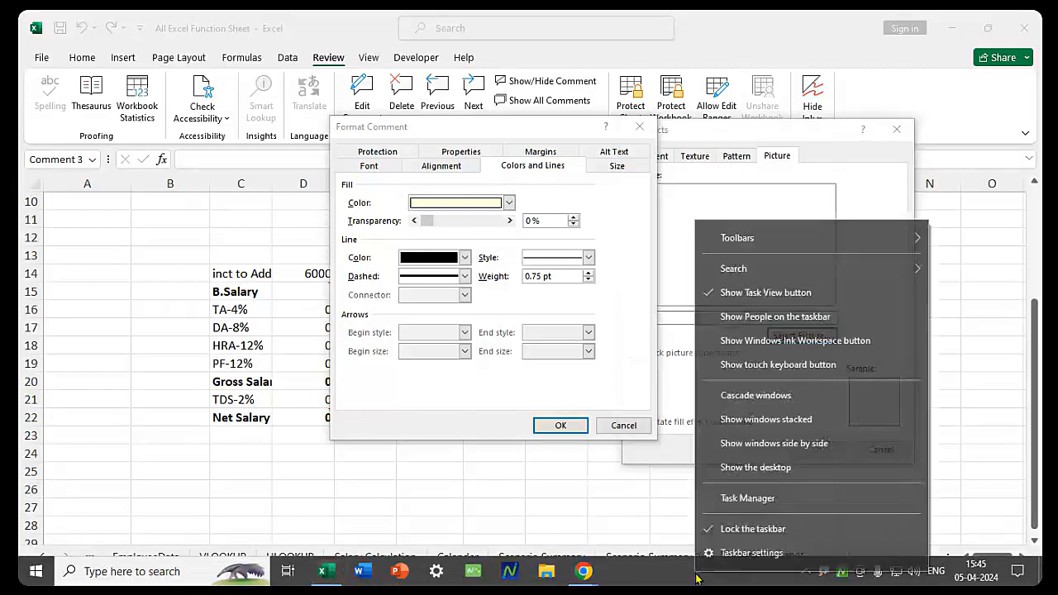
{"action": "left_click", "coordinate": [746, 499]}
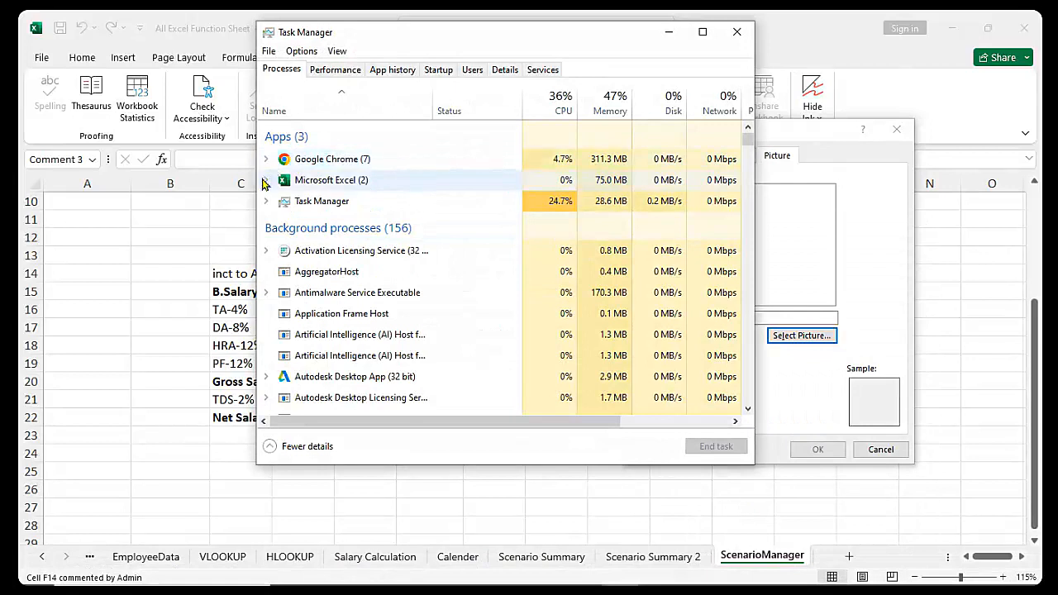
{"action": "left_click", "coordinate": [266, 181]}
{"action": "right_click", "coordinate": [358, 218]}
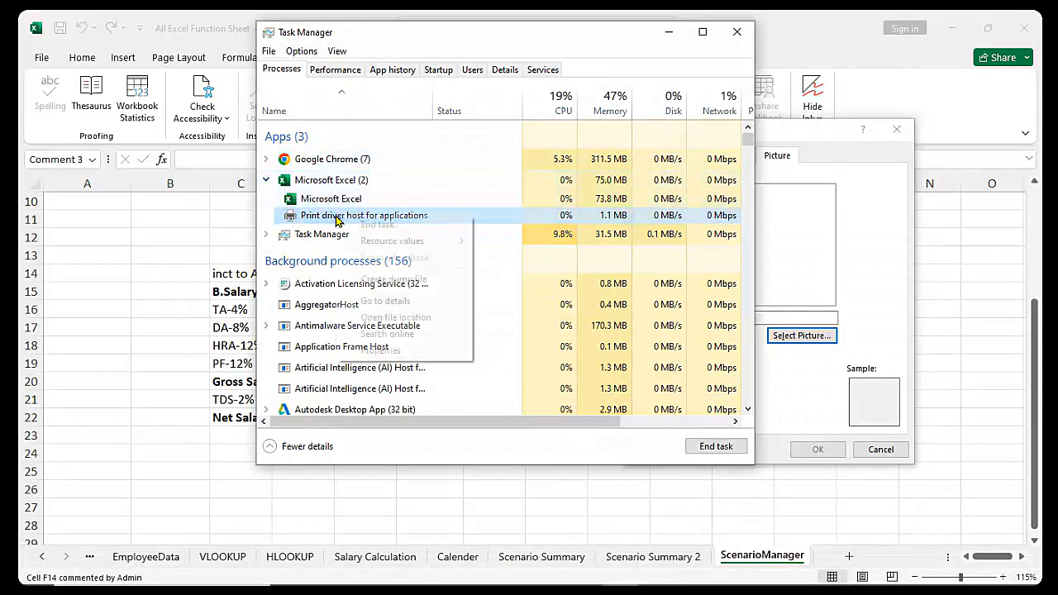
{"action": "left_click", "coordinate": [377, 225]}
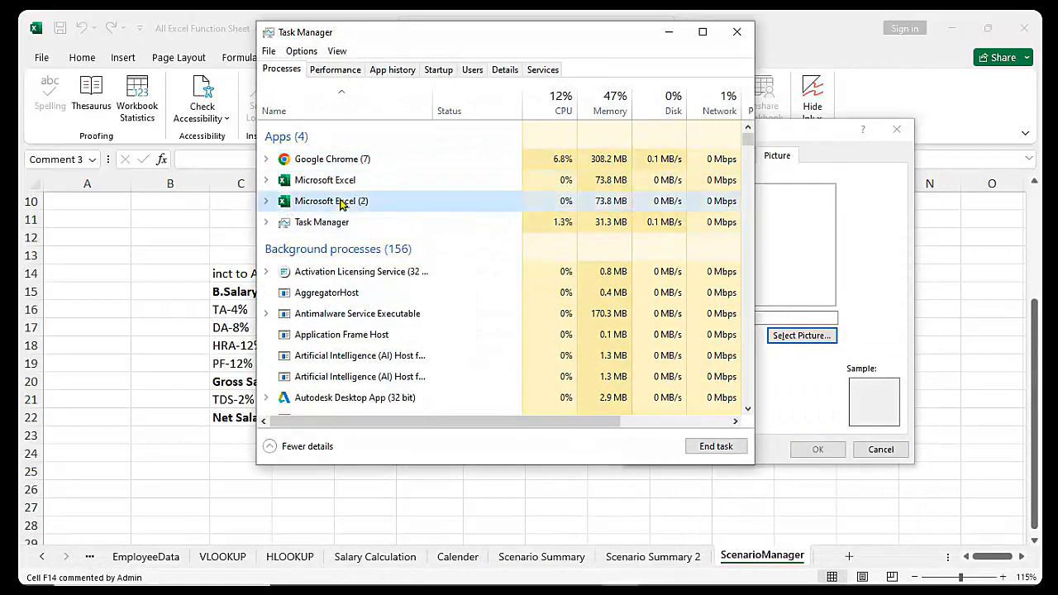
{"action": "right_click", "coordinate": [342, 203]}
{"action": "left_click", "coordinate": [372, 224]}
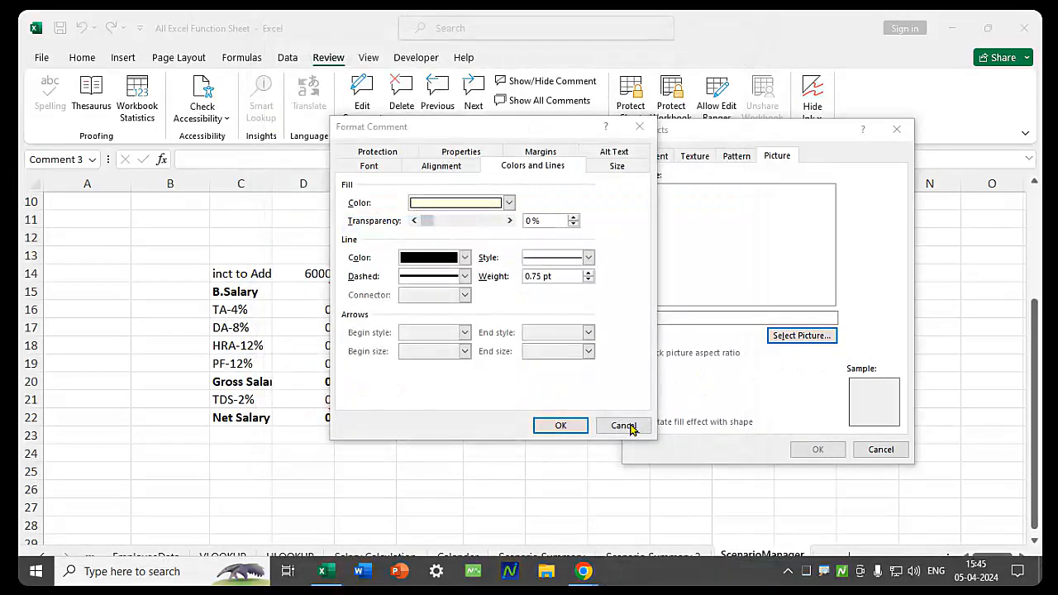
Force-close Microsoft Excel from a reopened Task Manager, then refresh the desktop
{"action": "right_click", "coordinate": [683, 582]}
{"action": "left_click", "coordinate": [735, 500]}
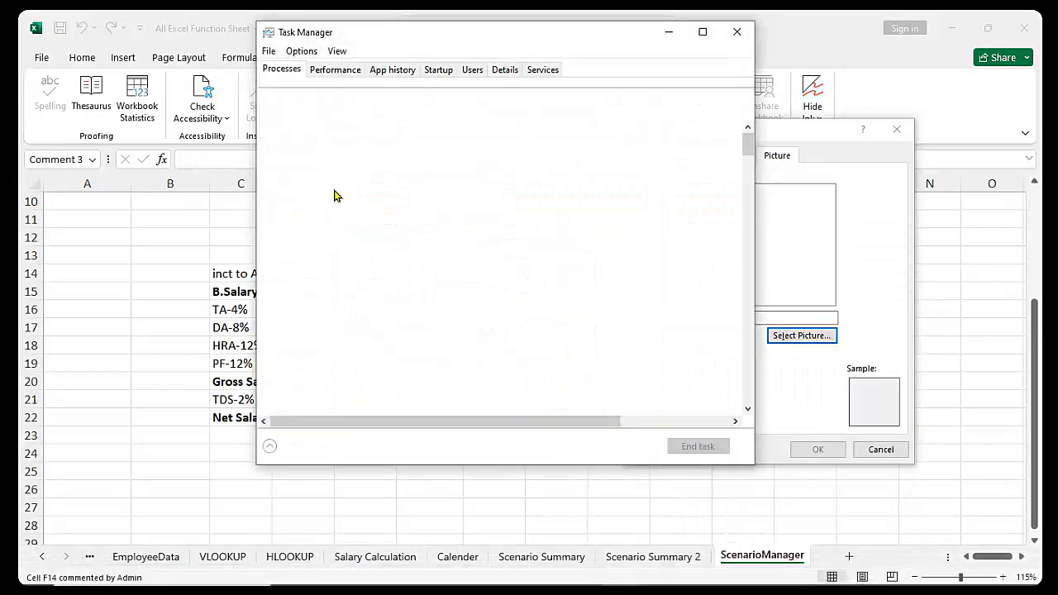
{"action": "left_click", "coordinate": [320, 181]}
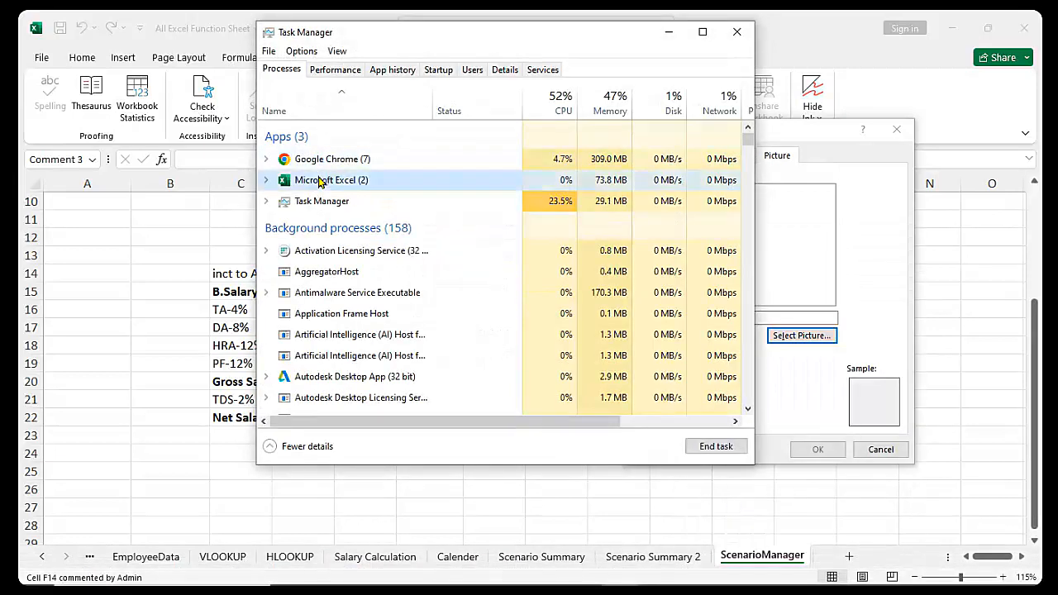
{"action": "right_click", "coordinate": [319, 180]}
{"action": "left_click", "coordinate": [351, 203]}
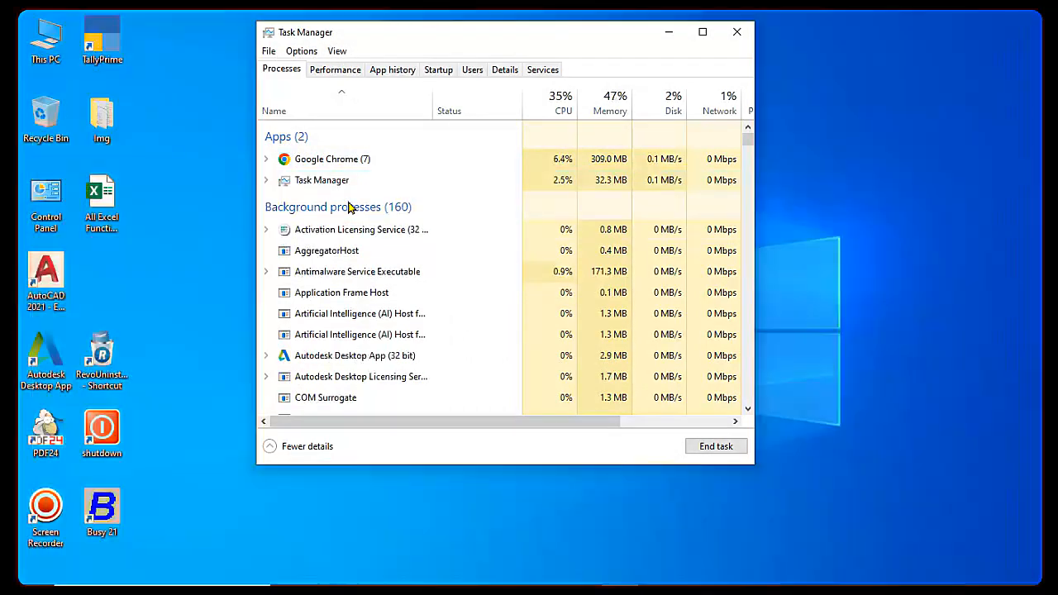
{"action": "left_click", "coordinate": [737, 31]}
{"action": "right_click", "coordinate": [488, 201]}
{"action": "left_click", "coordinate": [508, 241]}
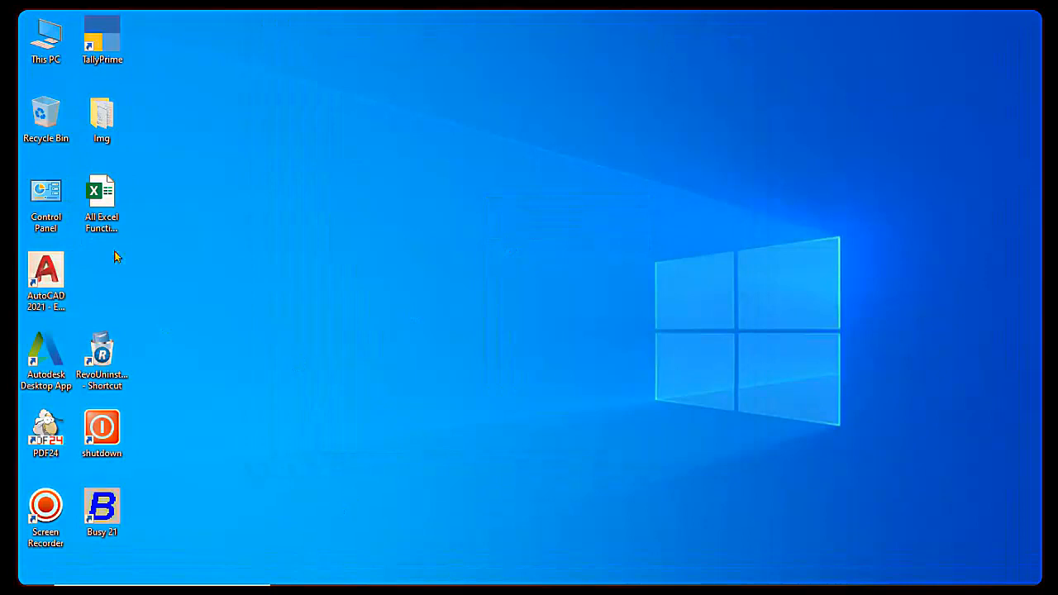
Reopen All Excel Function Sheet with its password and show ScenarioManager's Review tab
{"action": "double_click", "coordinate": [111, 205]}
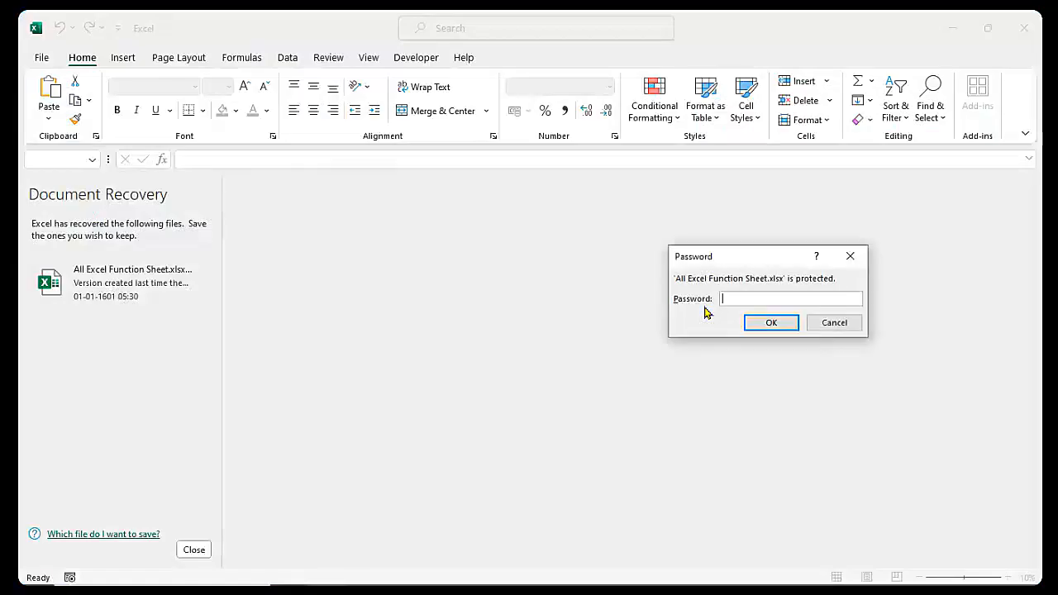
{"action": "type", "text": "1234"}
{"action": "key", "text": "Return"}
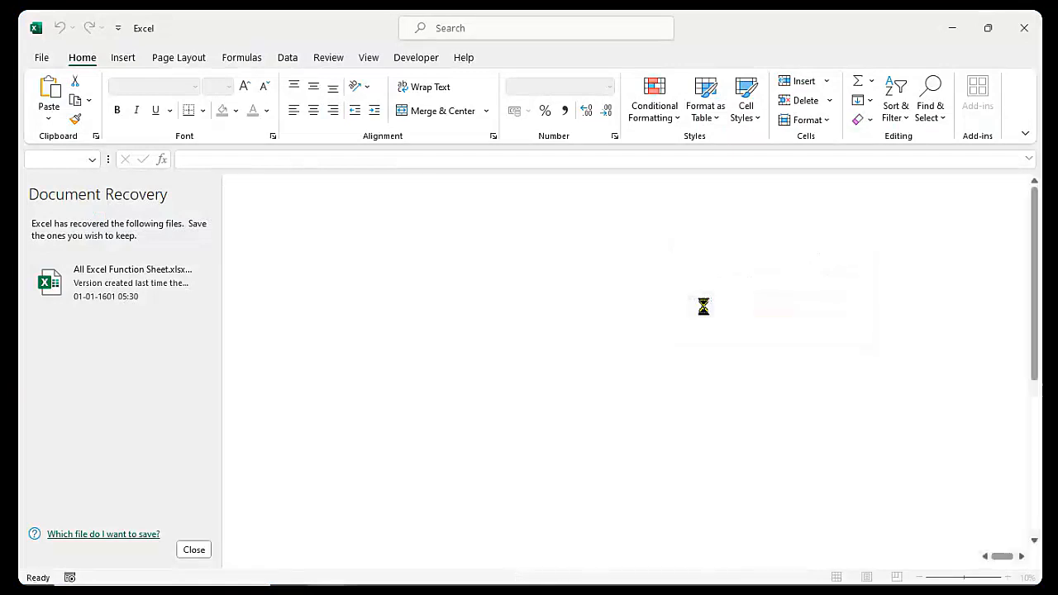
{"action": "left_click", "coordinate": [196, 550]}
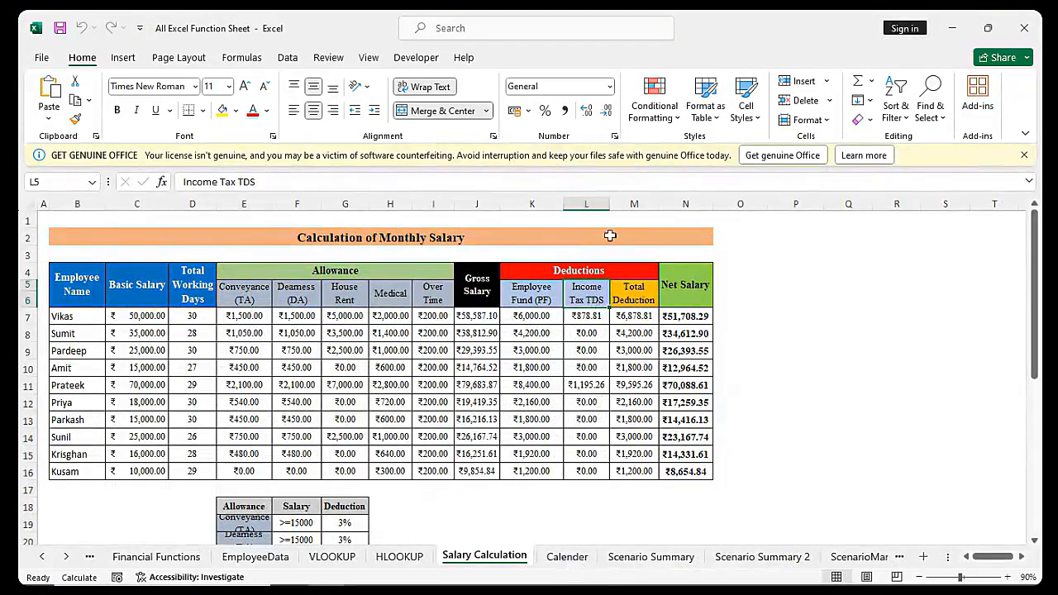
{"action": "left_click", "coordinate": [856, 556]}
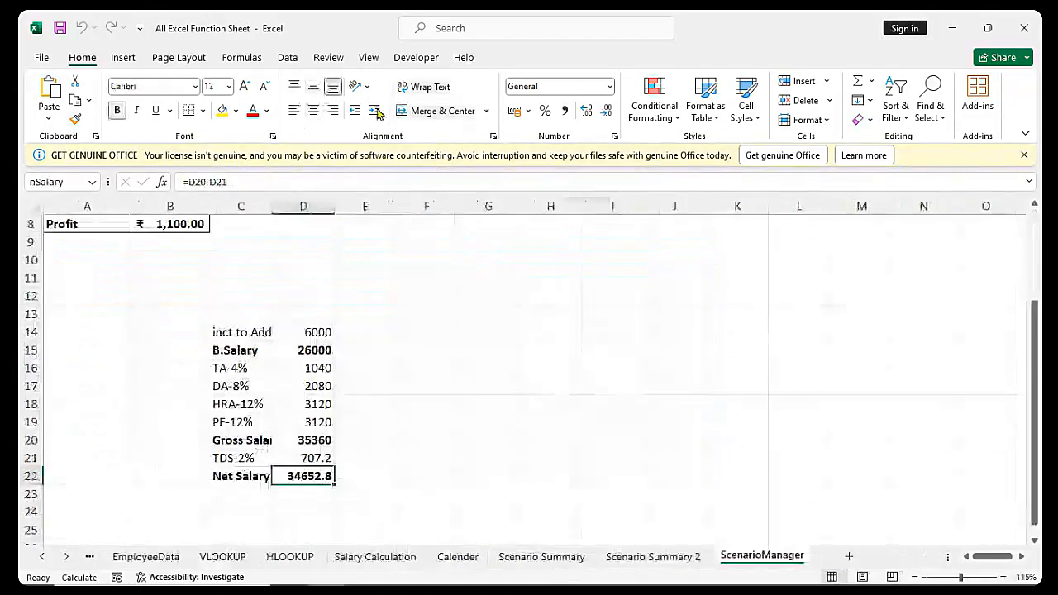
{"action": "left_click", "coordinate": [325, 60]}
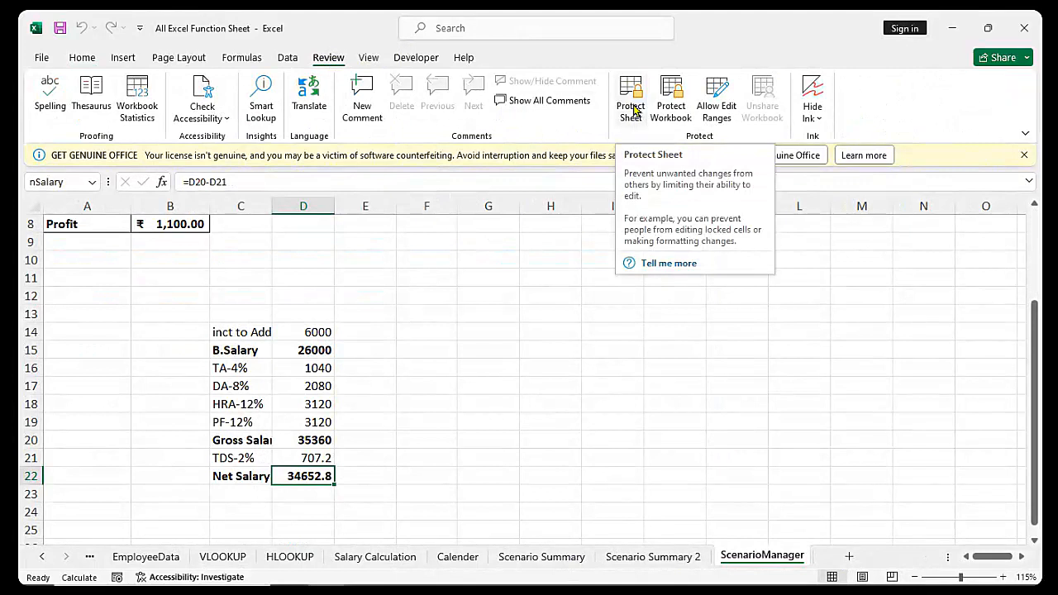
Close the GET GENUINE OFFICE warning bar and select H10:I22 on the ScenarioManager sheet
{"action": "left_click", "coordinate": [1024, 155]}
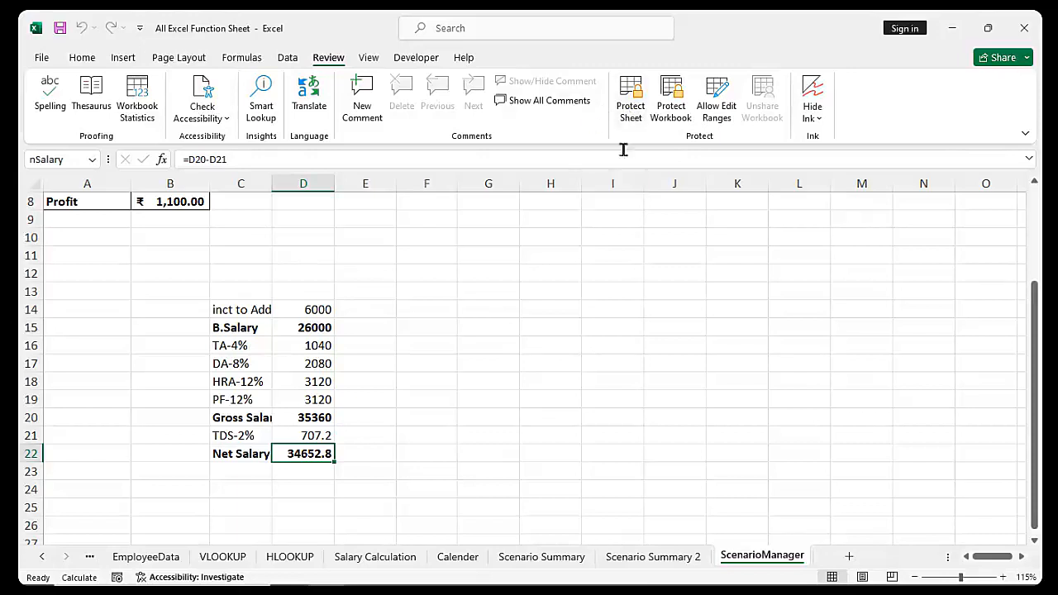
{"action": "left_click", "coordinate": [597, 306]}
{"action": "left_click_drag", "start_coordinate": [537, 238], "coordinate": [625, 455]}
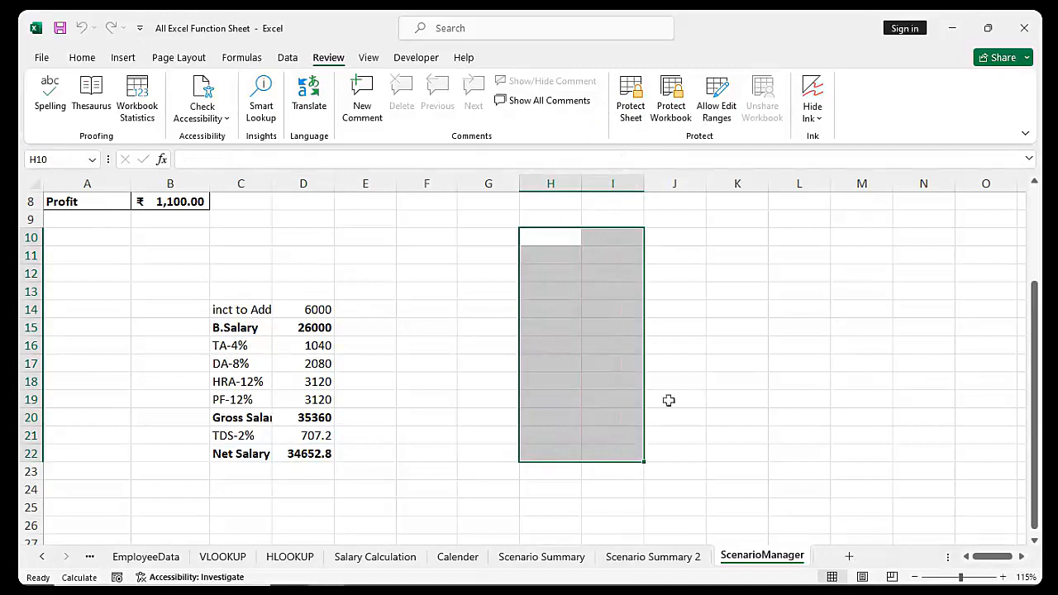
Protect the workbook structure with a password, entering it and confirming it
{"action": "left_click", "coordinate": [718, 323]}
{"action": "left_click", "coordinate": [674, 99]}
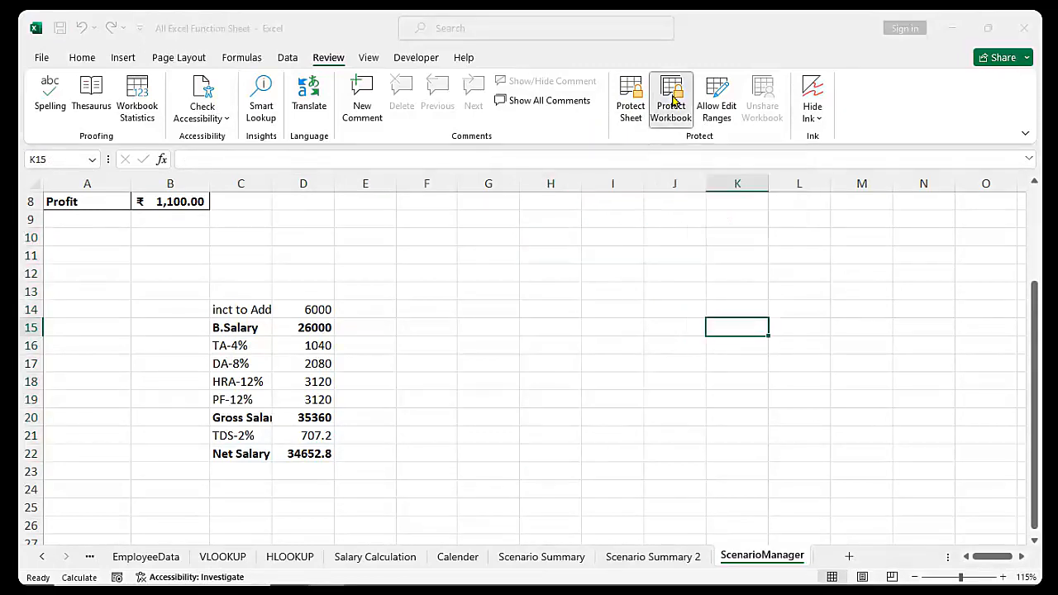
{"action": "type", "text": "123"}
{"action": "key", "text": "Return"}
{"action": "type", "text": "123"}
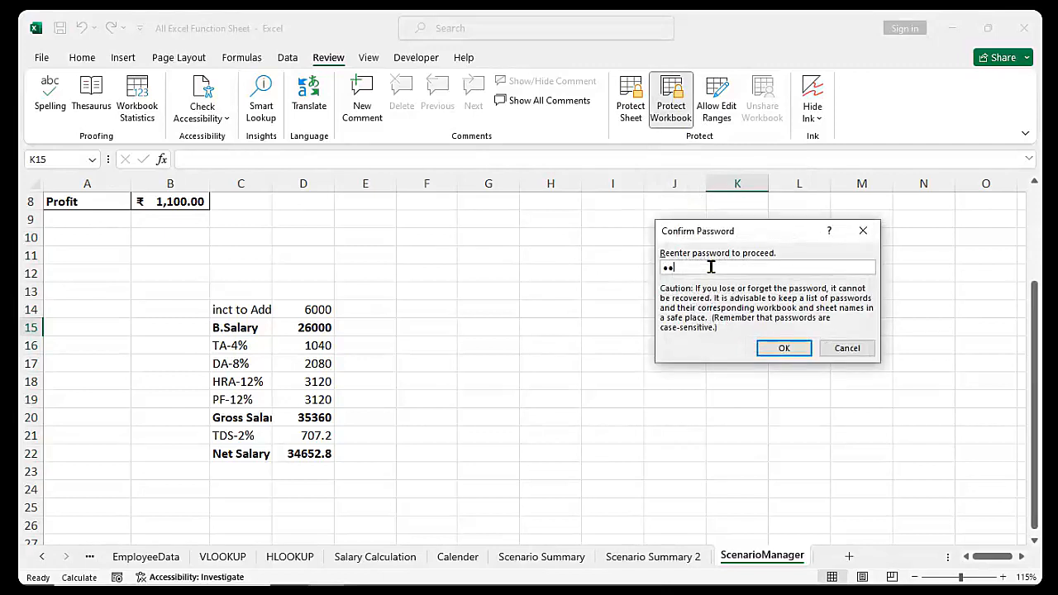
{"action": "key", "text": "Return"}
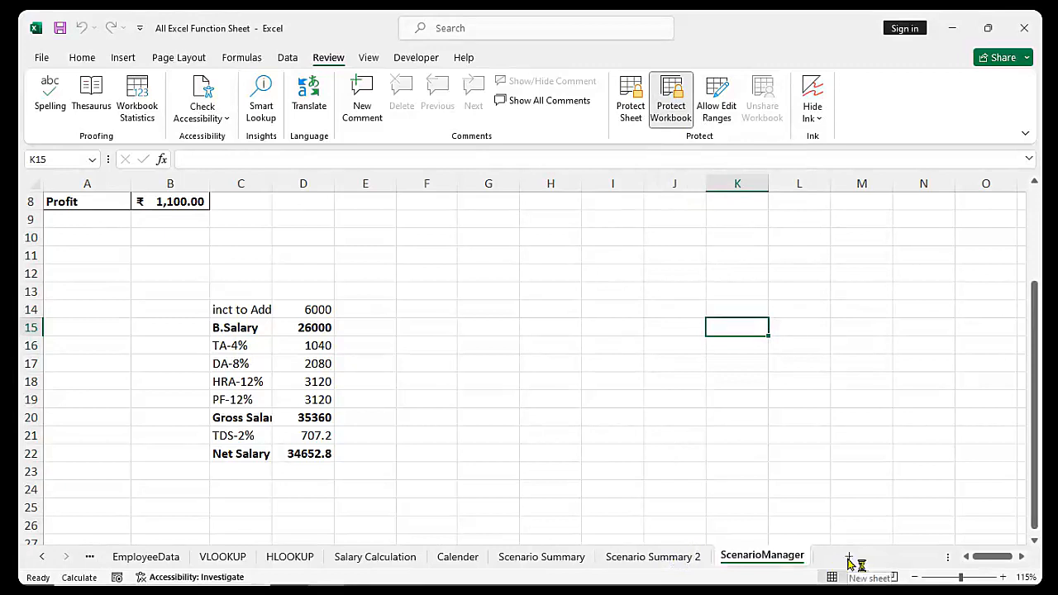
Check the ScenarioManager sheet tab's options, then close Excel
{"action": "right_click", "coordinate": [753, 557]}
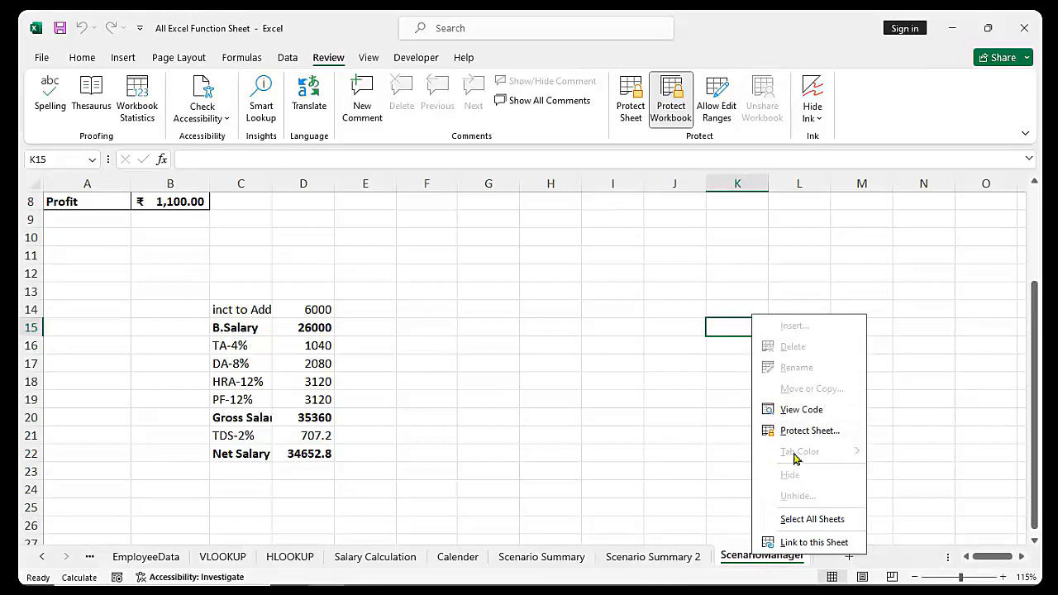
{"action": "left_click", "coordinate": [658, 420]}
{"action": "left_click", "coordinate": [584, 364]}
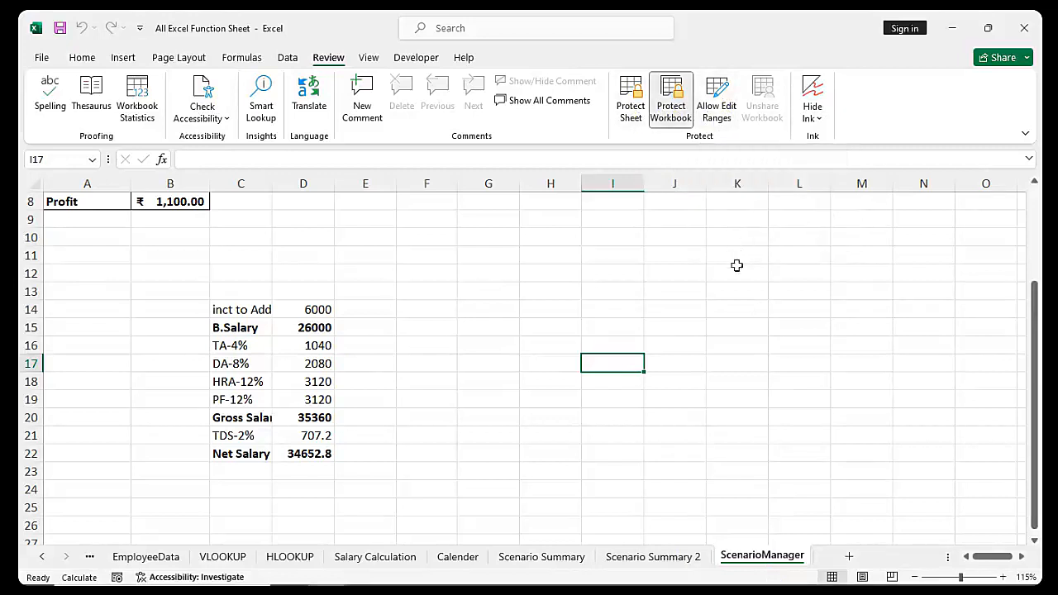
{"action": "left_click", "coordinate": [1025, 31]}
Quit Excel without saving, relaunch it via Run 'excel', and start a blank workbook
{"action": "left_click", "coordinate": [560, 325]}
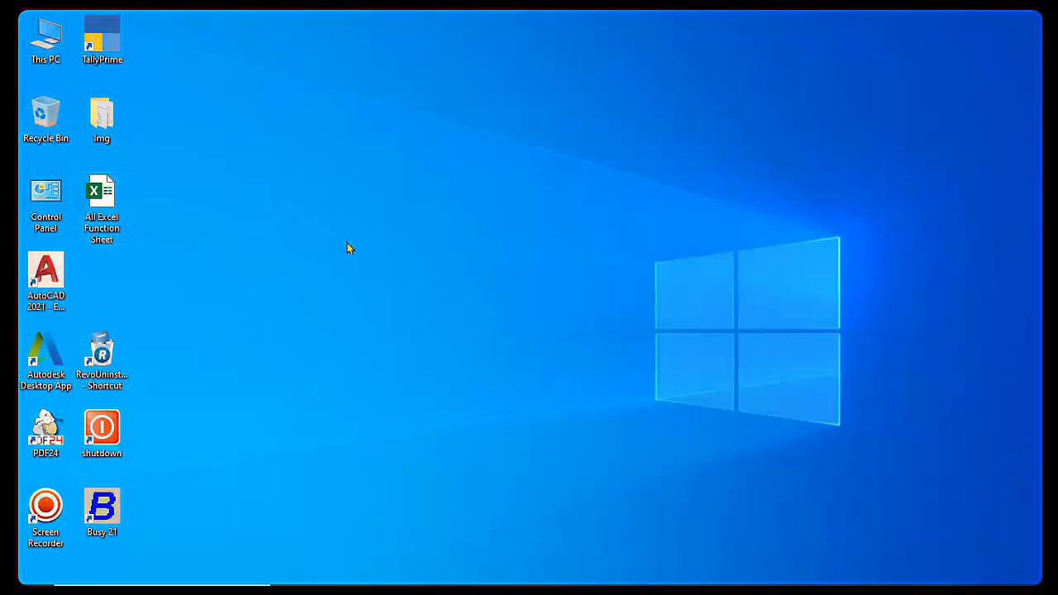
{"action": "key", "text": "super+r"}
{"action": "type", "text": "excel"}
{"action": "key", "text": "Return"}
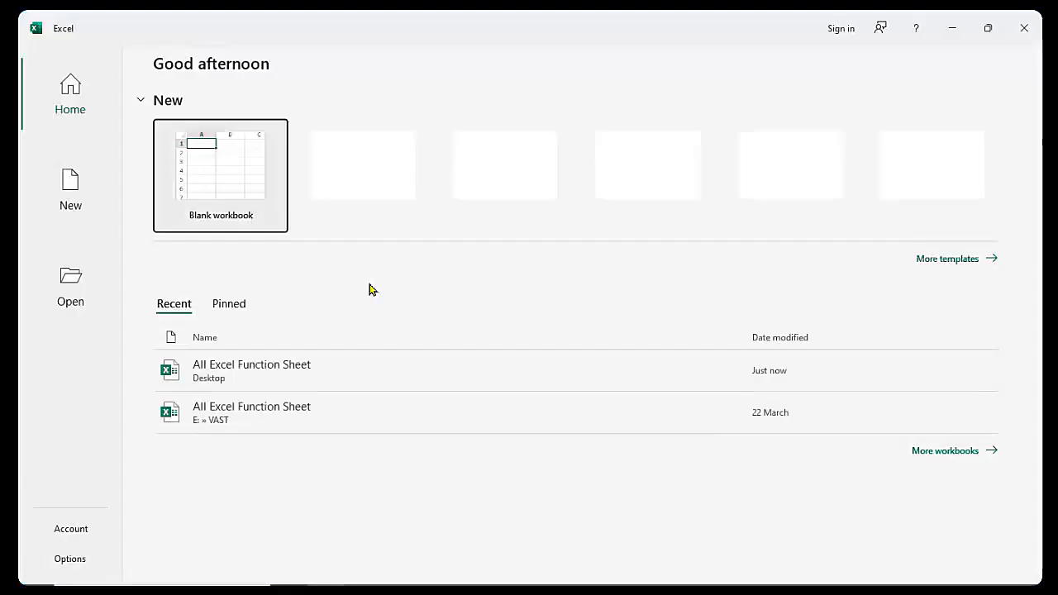
{"action": "left_click", "coordinate": [201, 177]}
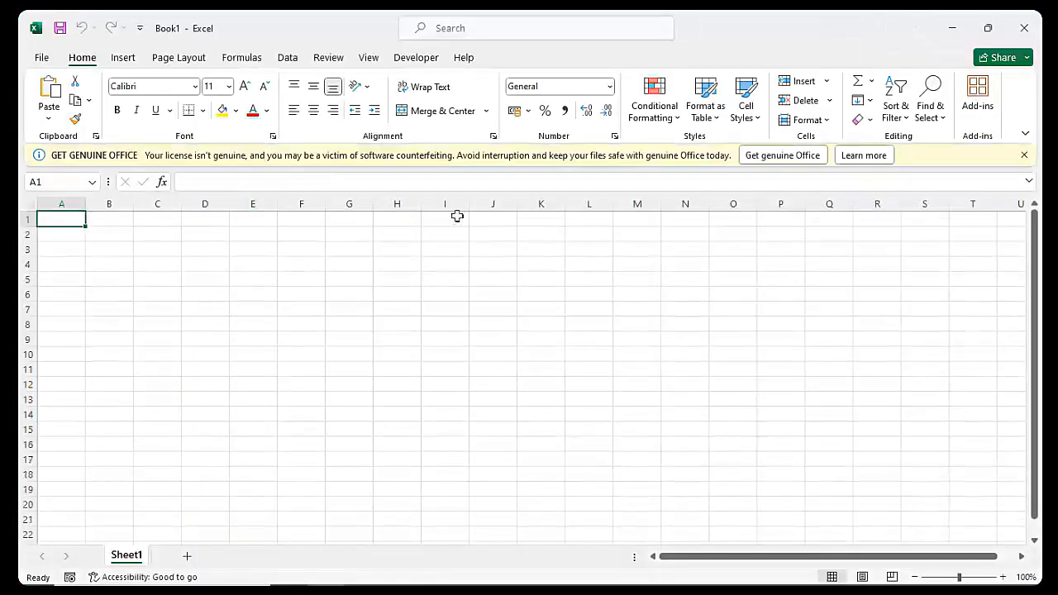
{"action": "left_click", "coordinate": [1024, 156]}
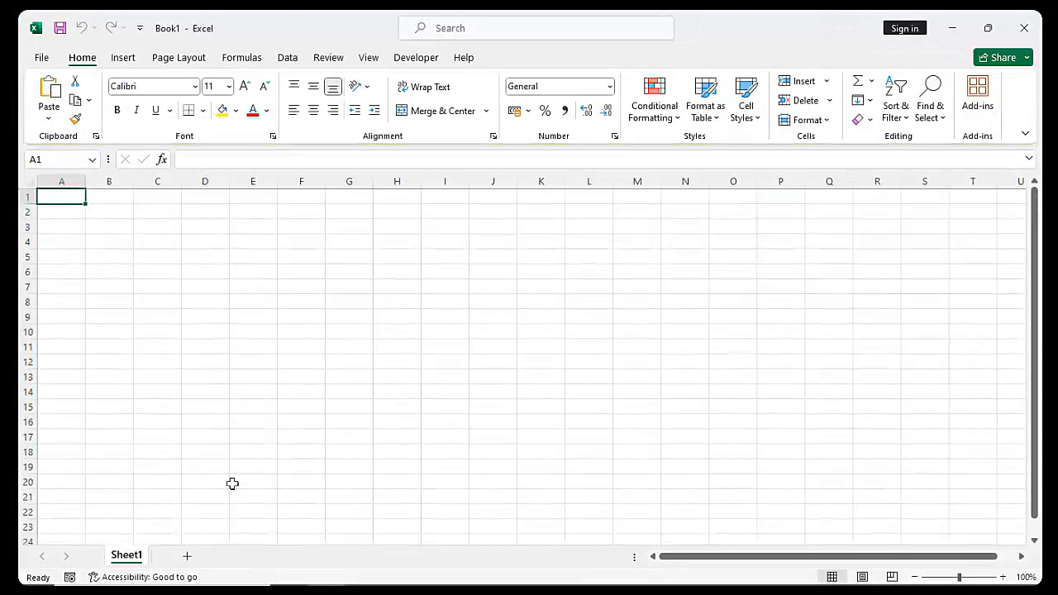
Add Sheet2 and Sheet3 to the new Book1
{"action": "left_click", "coordinate": [188, 557]}
{"action": "left_click", "coordinate": [238, 557]}
{"action": "left_click", "coordinate": [398, 332]}
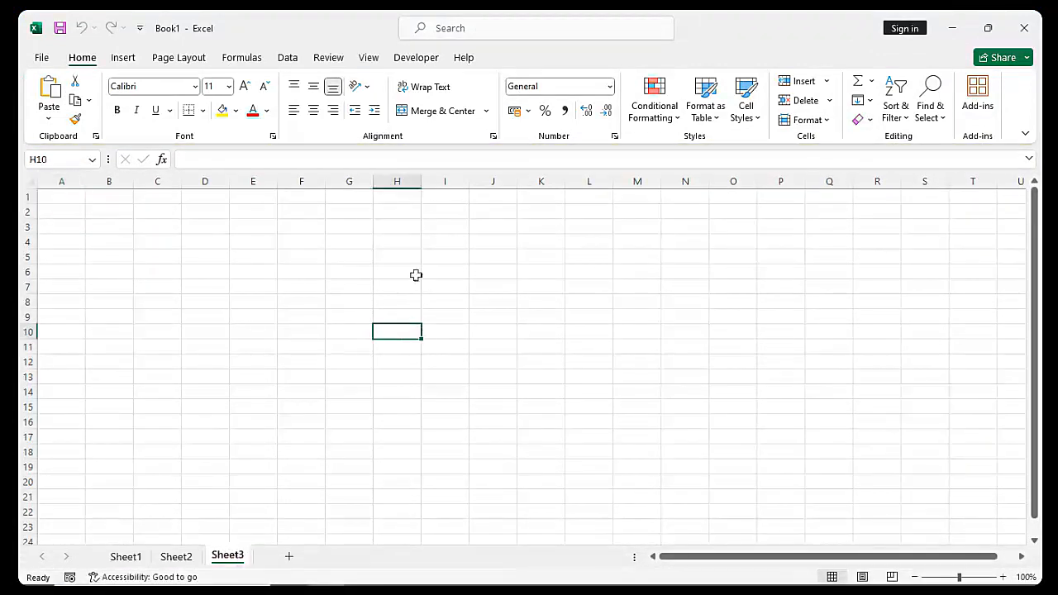
Password-protect the workbook structure from the Review tab and bring up the save options
{"action": "left_click", "coordinate": [331, 58]}
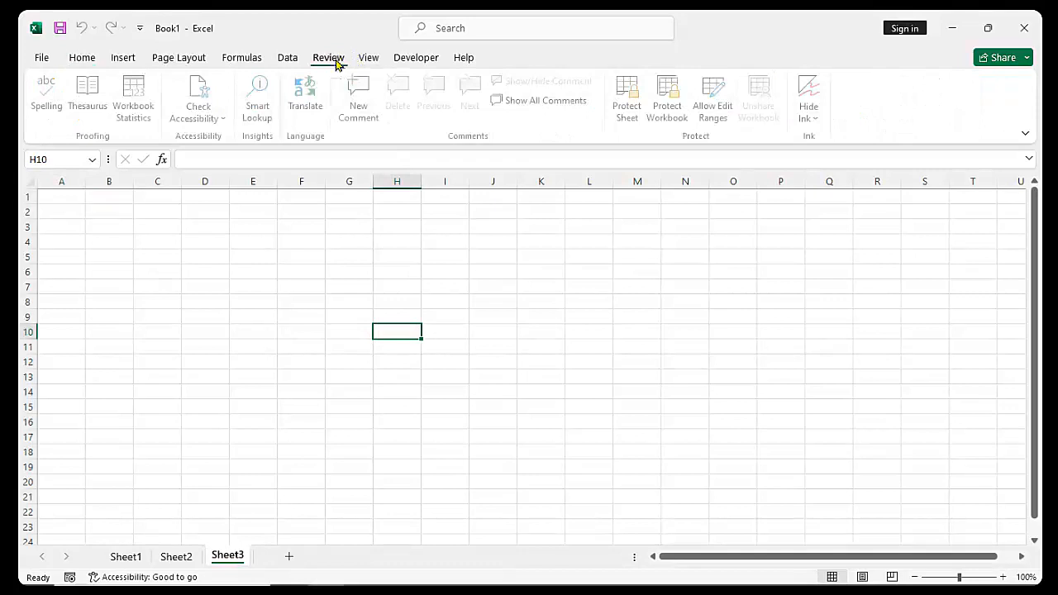
{"action": "left_click", "coordinate": [679, 100]}
{"action": "type", "text": "123"}
{"action": "key", "text": "Return"}
{"action": "type", "text": "123"}
{"action": "key", "text": "Return"}
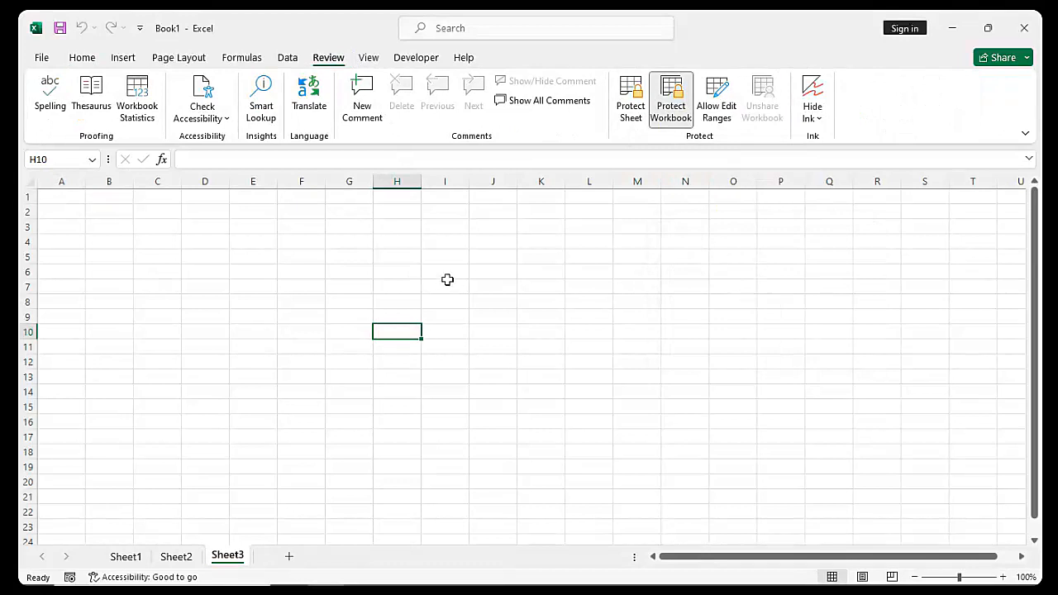
{"action": "key", "text": "ctrl+s"}
Back out of the Save As screen without saving and return to the grid
{"action": "left_click", "coordinate": [458, 190]}
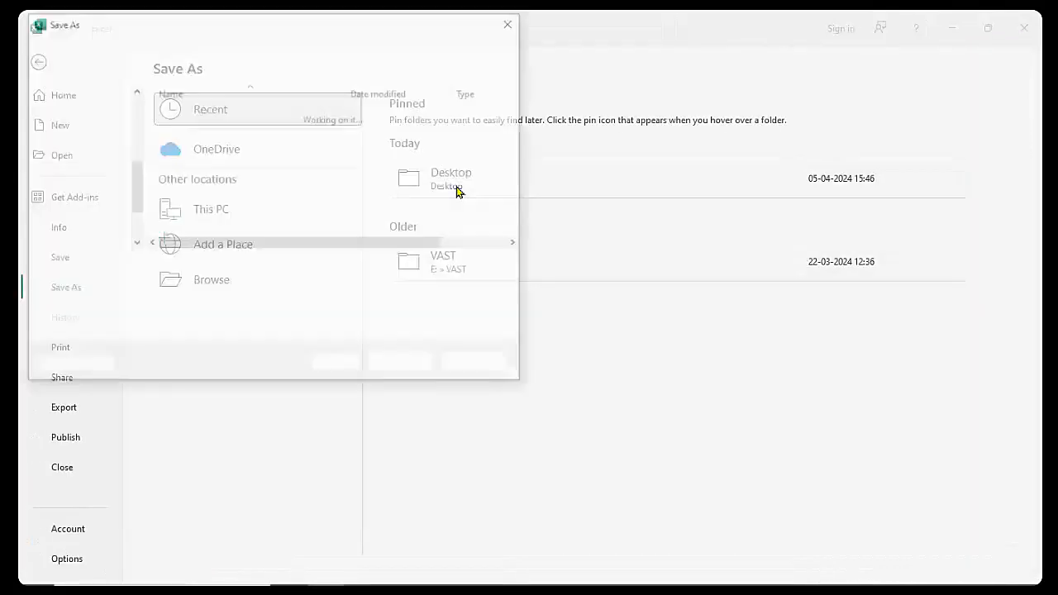
{"action": "key", "text": "Escape"}
{"action": "key", "text": "Escape"}
{"action": "left_click", "coordinate": [497, 278]}
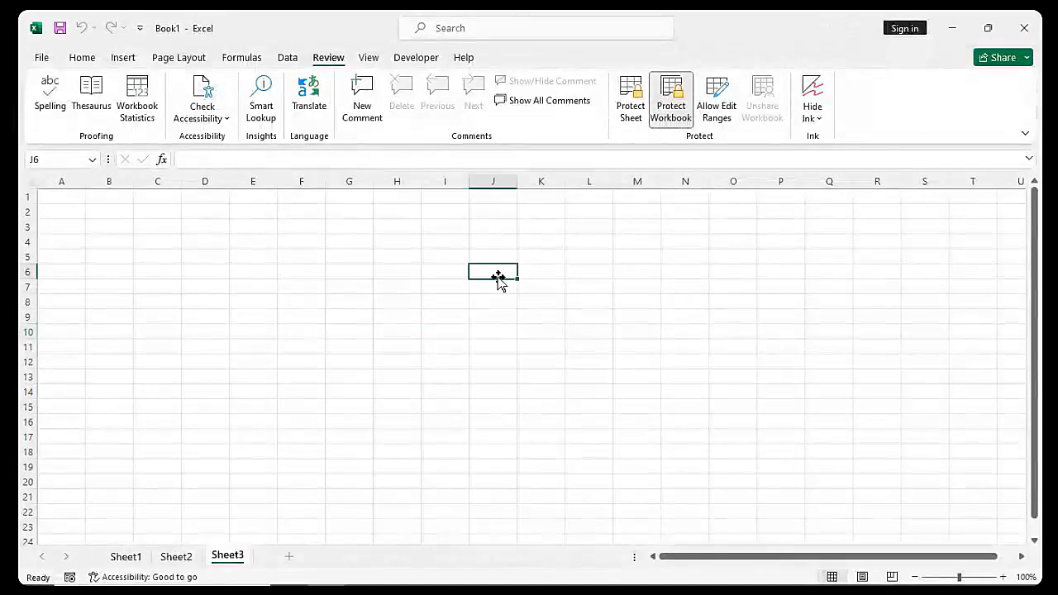
Check the Sheet3 tab options, then select a block of cells starting at A1
{"action": "right_click", "coordinate": [236, 561]}
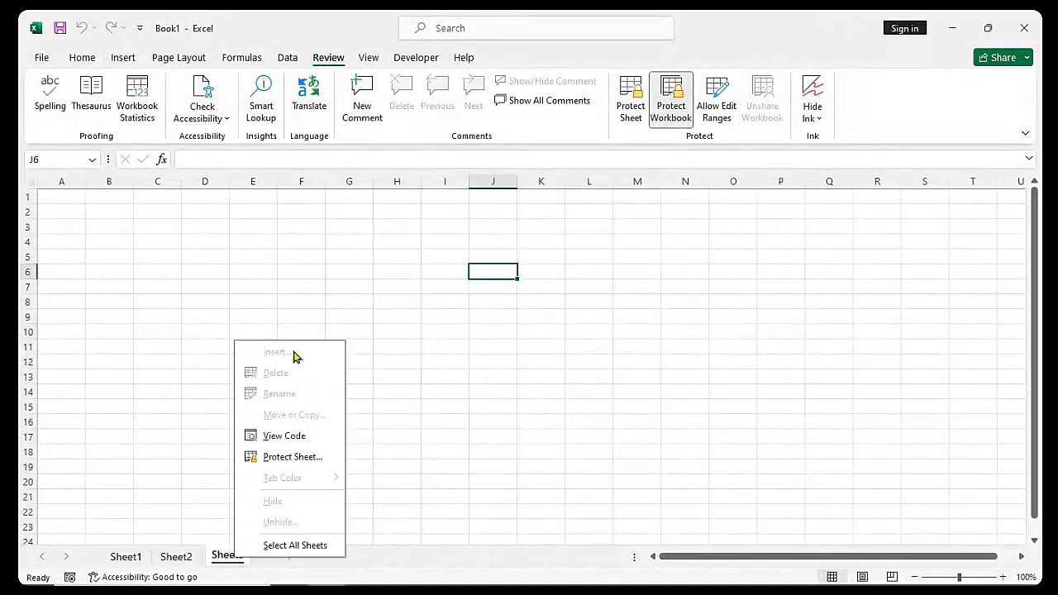
{"action": "left_click", "coordinate": [450, 327]}
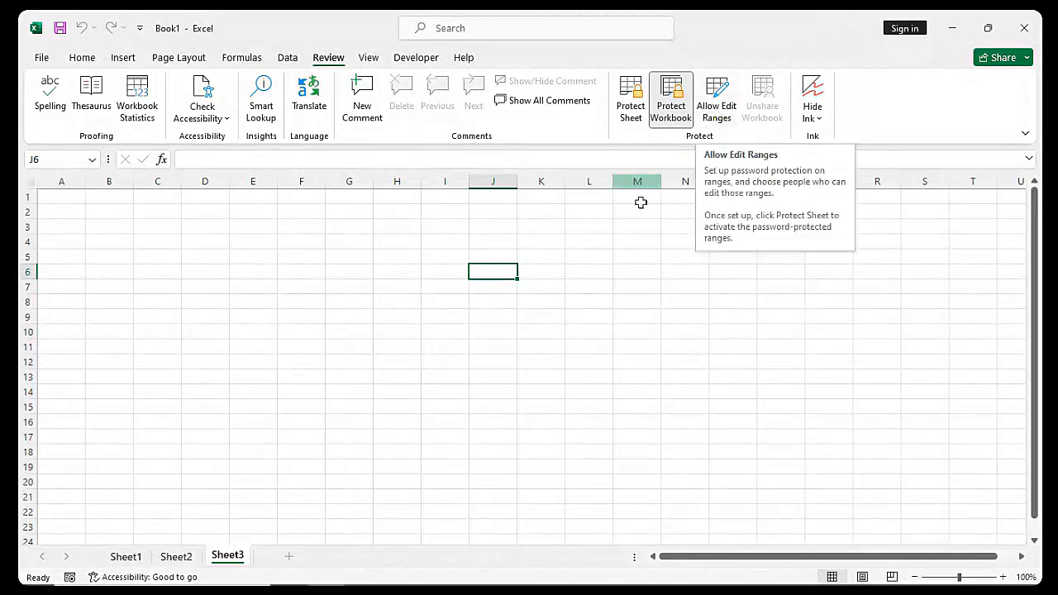
{"action": "left_click", "coordinate": [620, 243]}
{"action": "left_click_drag", "start_coordinate": [61, 196], "coordinate": [267, 405]}
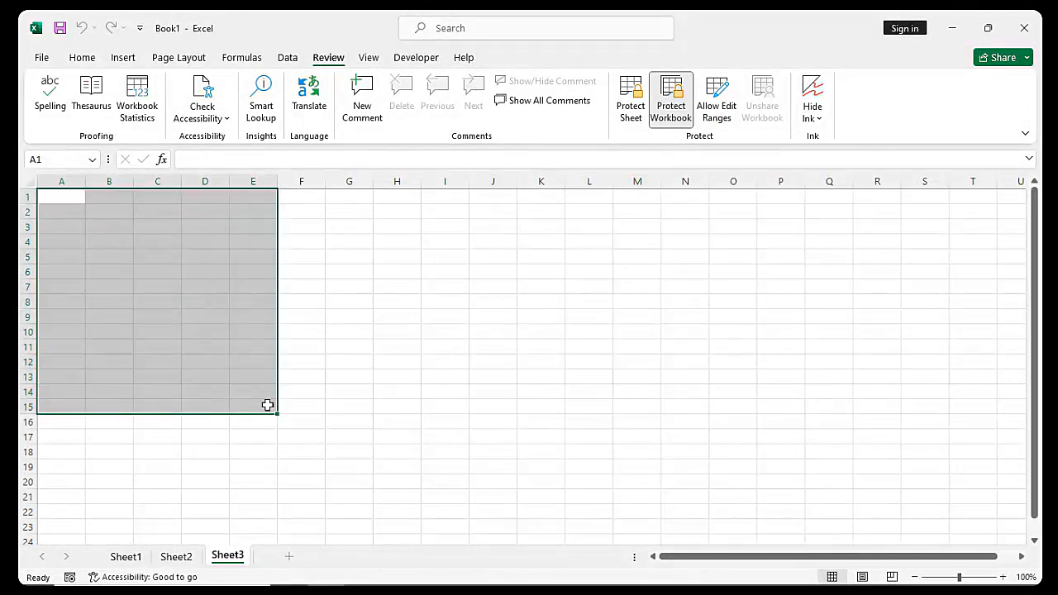
Select A1:D15, then select the whole of Sheet3 with the Select All corner
{"action": "left_click", "coordinate": [328, 394]}
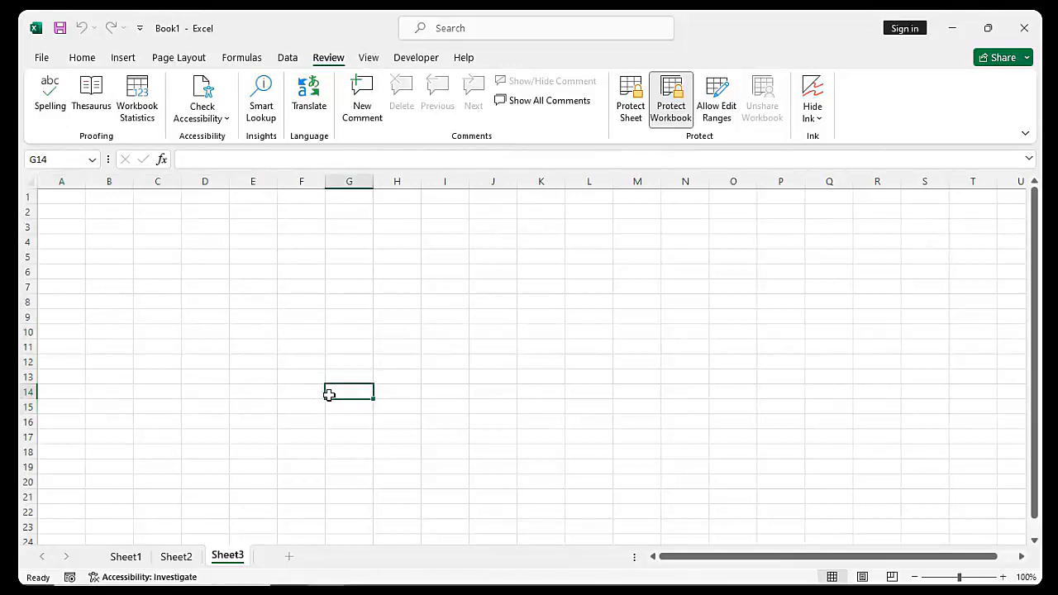
{"action": "left_click_drag", "start_coordinate": [59, 197], "coordinate": [223, 414]}
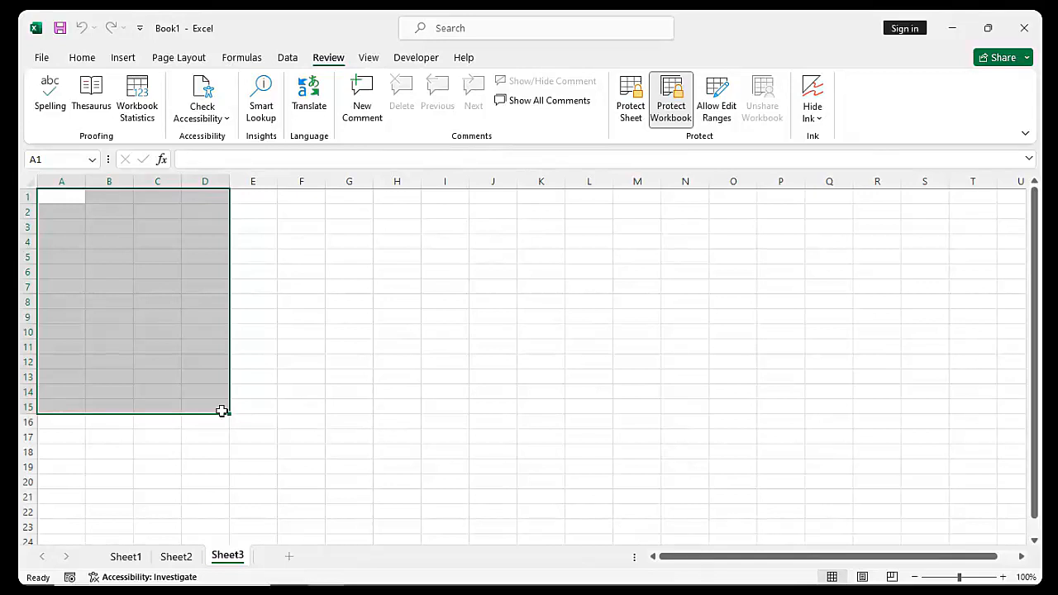
{"action": "left_click", "coordinate": [286, 422]}
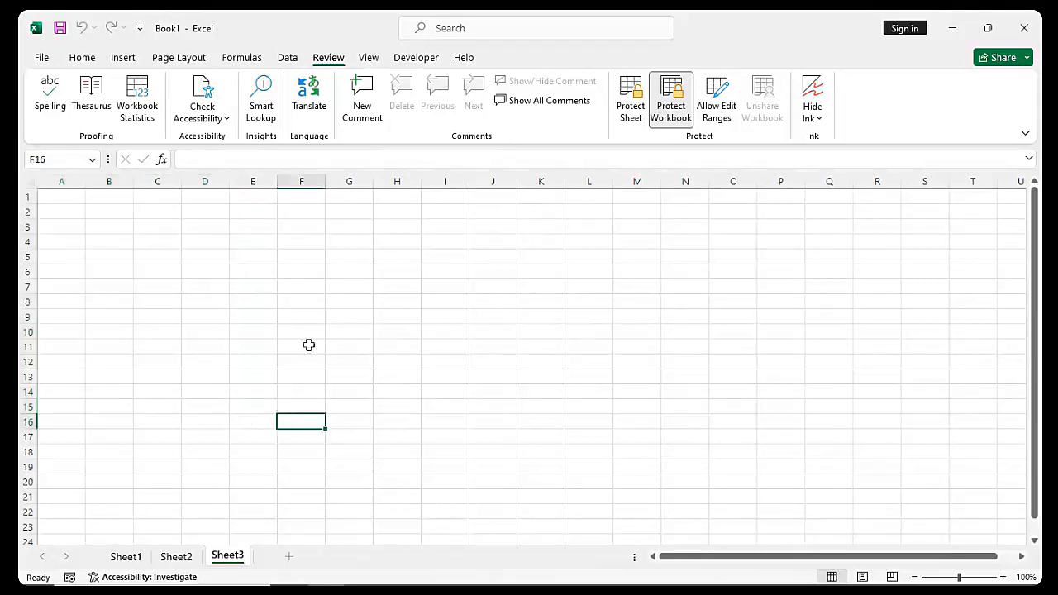
{"action": "left_click", "coordinate": [31, 185]}
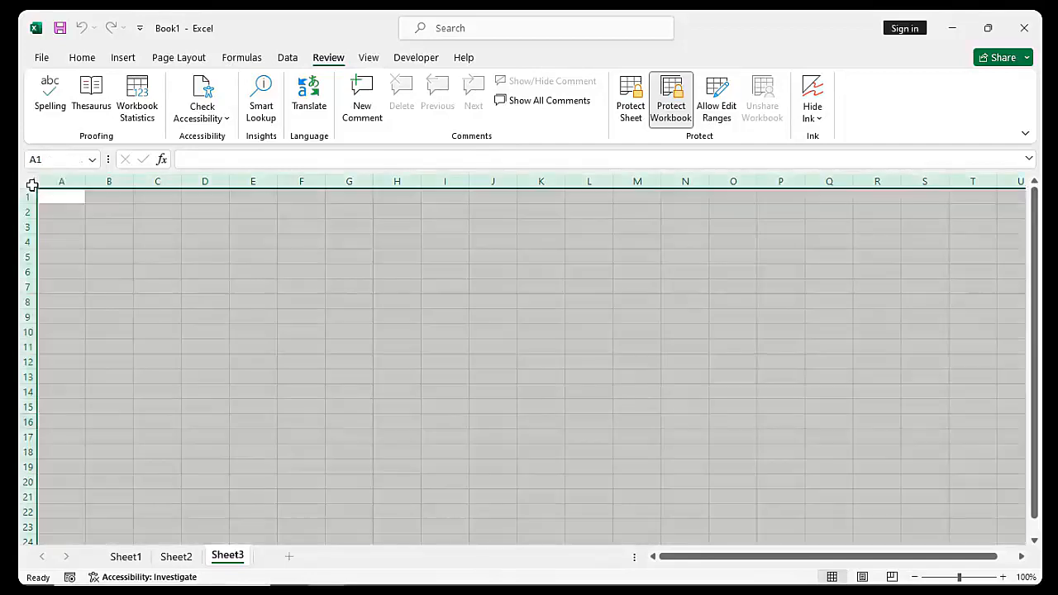
Untick Locked on the Protection tab for all Sheet3 cells, then select A1:F15
{"action": "right_click", "coordinate": [116, 293]}
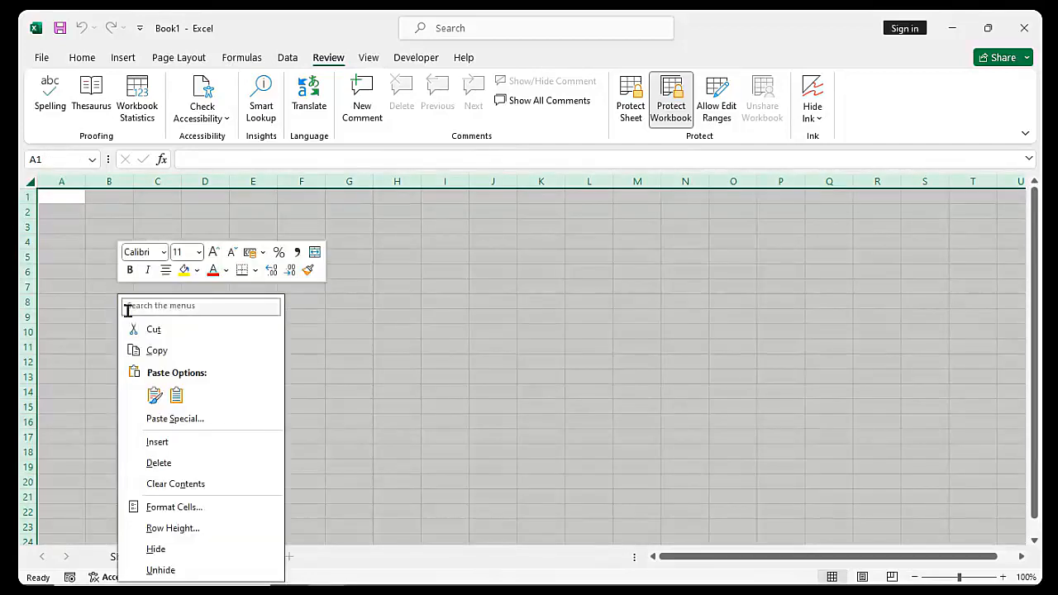
{"action": "left_click", "coordinate": [204, 509]}
{"action": "left_click", "coordinate": [281, 260]}
{"action": "left_click_drag", "start_coordinate": [305, 240], "coordinate": [565, 181]}
{"action": "left_click", "coordinate": [303, 215]}
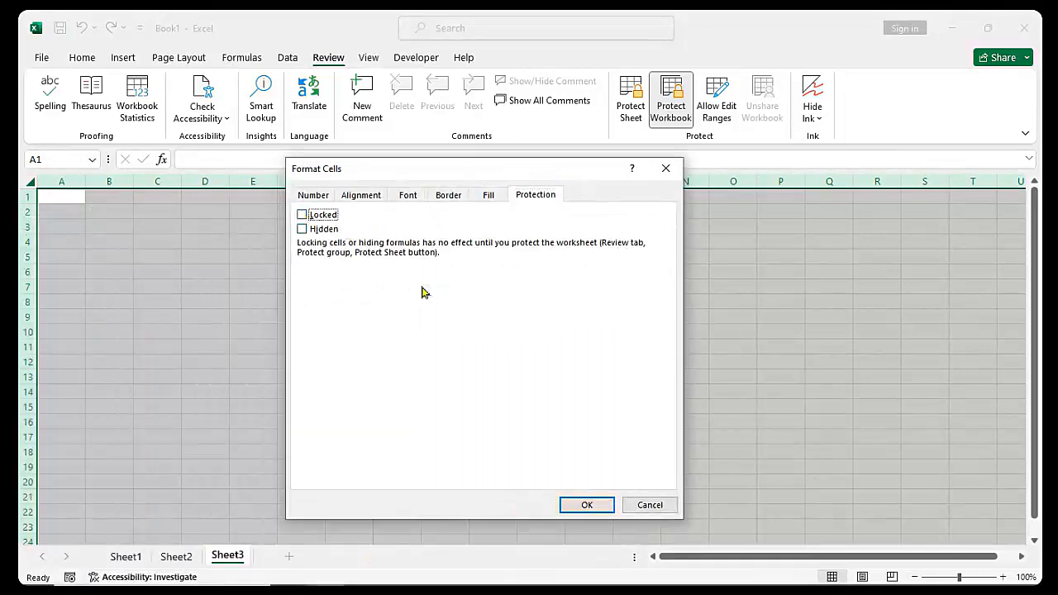
{"action": "left_click", "coordinate": [576, 499]}
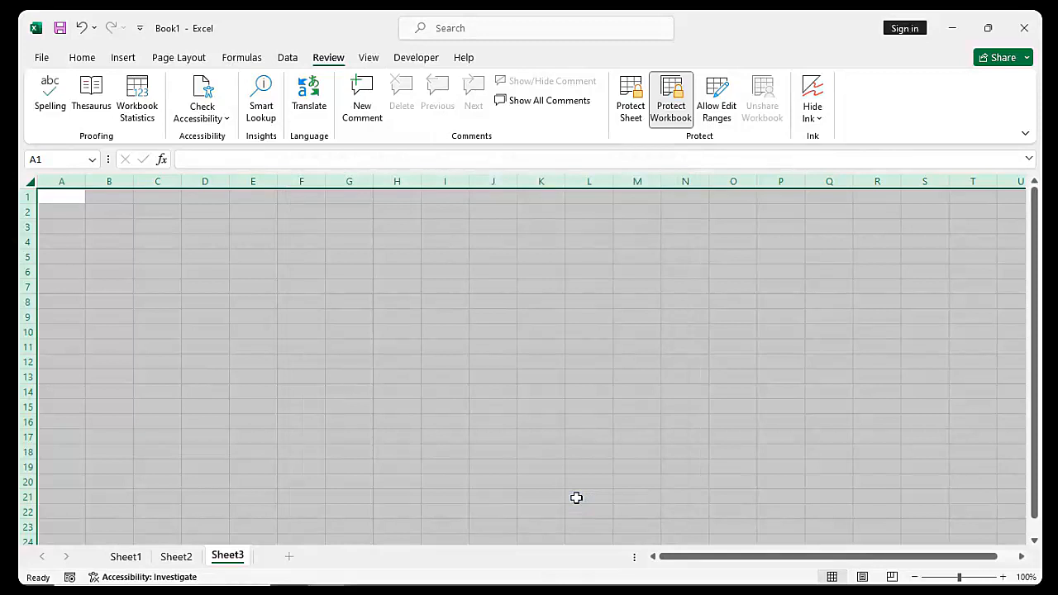
{"action": "left_click", "coordinate": [290, 411]}
{"action": "left_click_drag", "start_coordinate": [64, 196], "coordinate": [307, 416]}
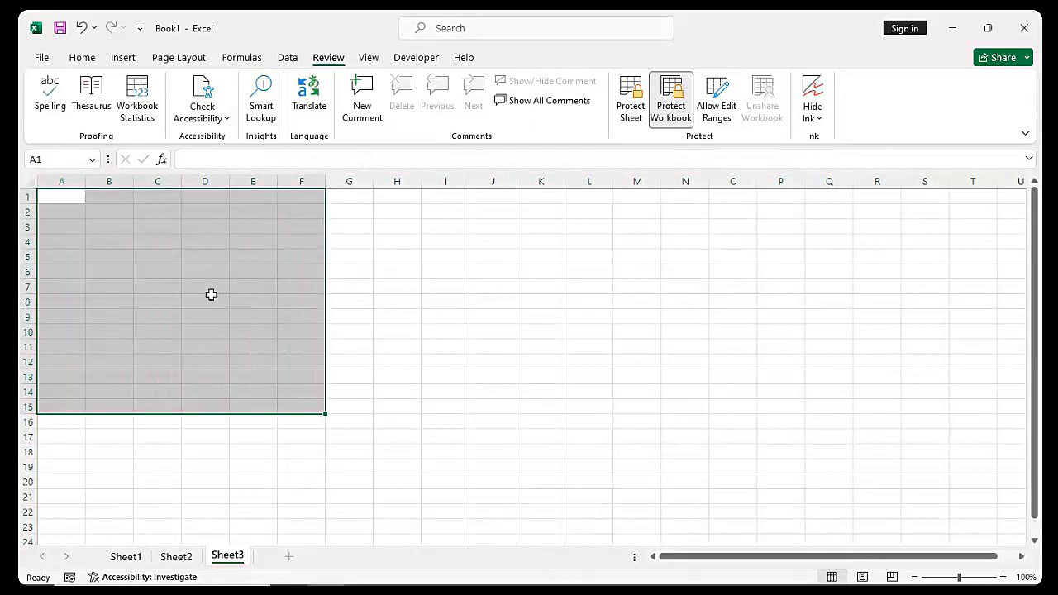
Apply All Borders to the range A1:F15
{"action": "left_click", "coordinate": [81, 57]}
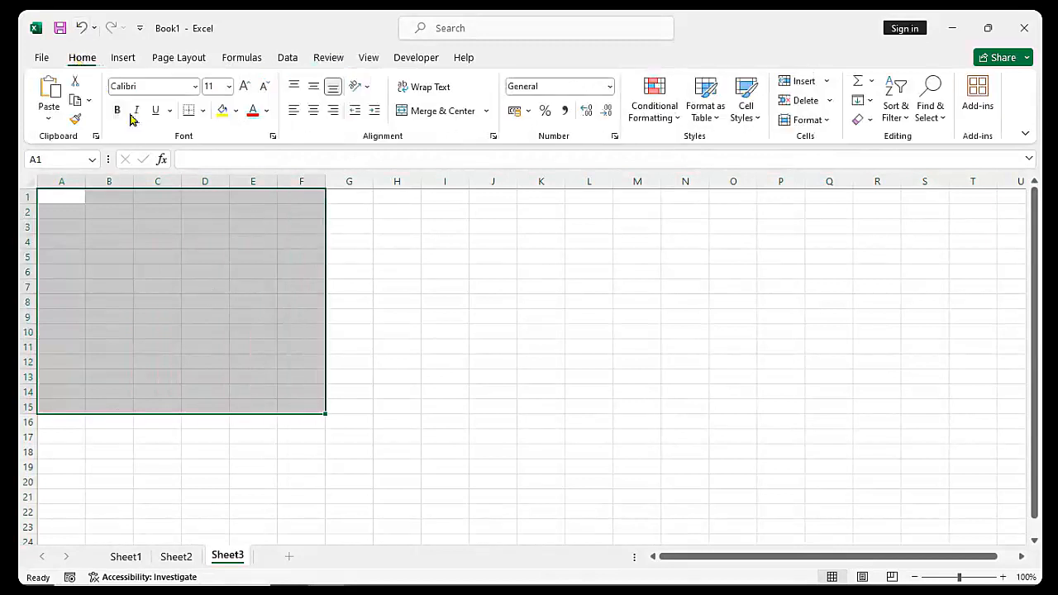
{"action": "left_click", "coordinate": [203, 110]}
{"action": "left_click", "coordinate": [222, 260]}
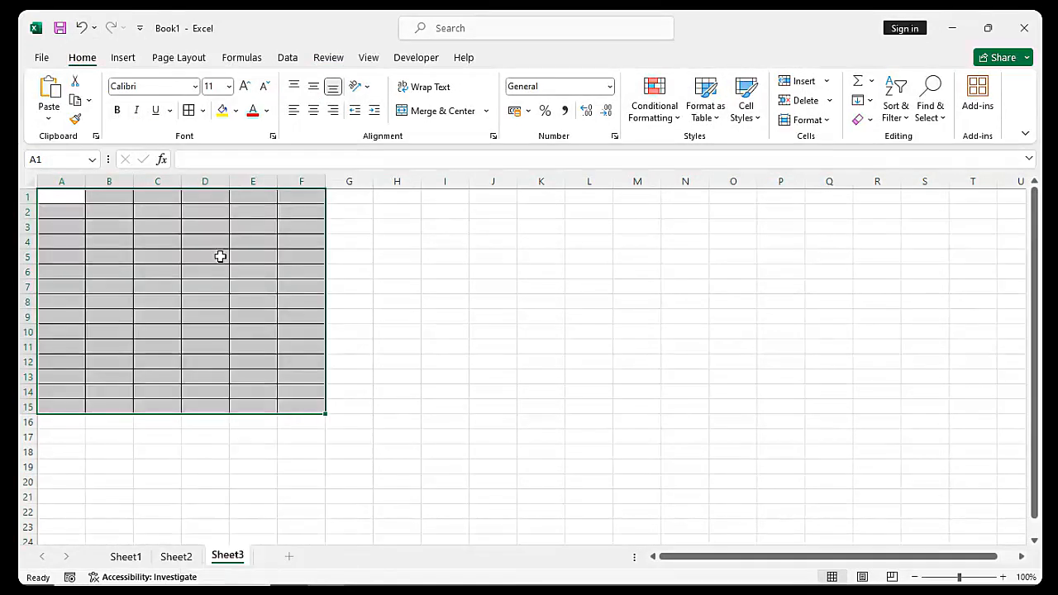
Tick Locked on the Format Cells Protection tab for A1:F15
{"action": "right_click", "coordinate": [207, 275]}
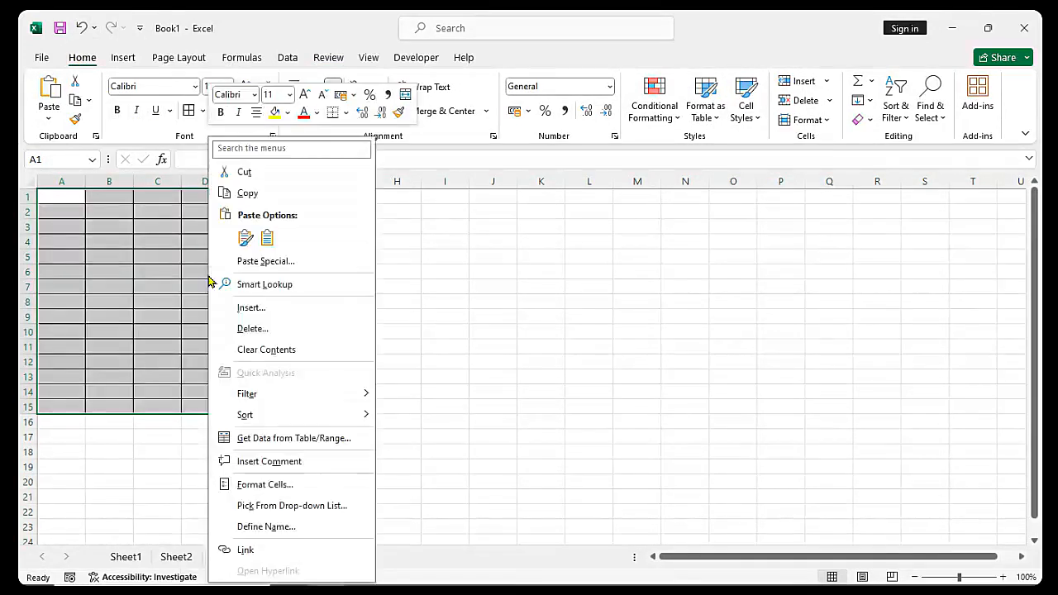
{"action": "left_click", "coordinate": [289, 490]}
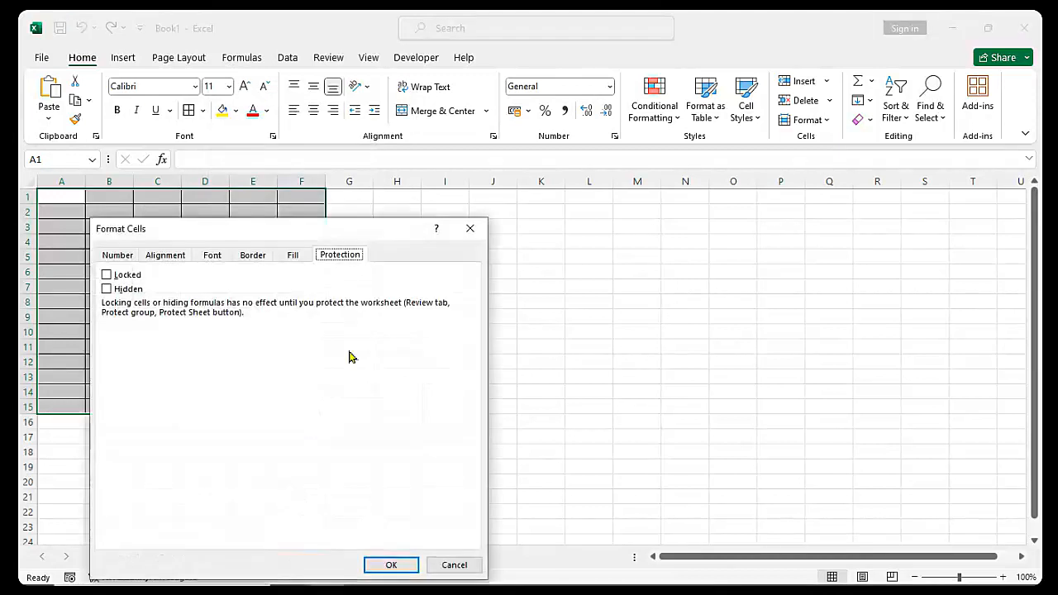
{"action": "left_click", "coordinate": [106, 275]}
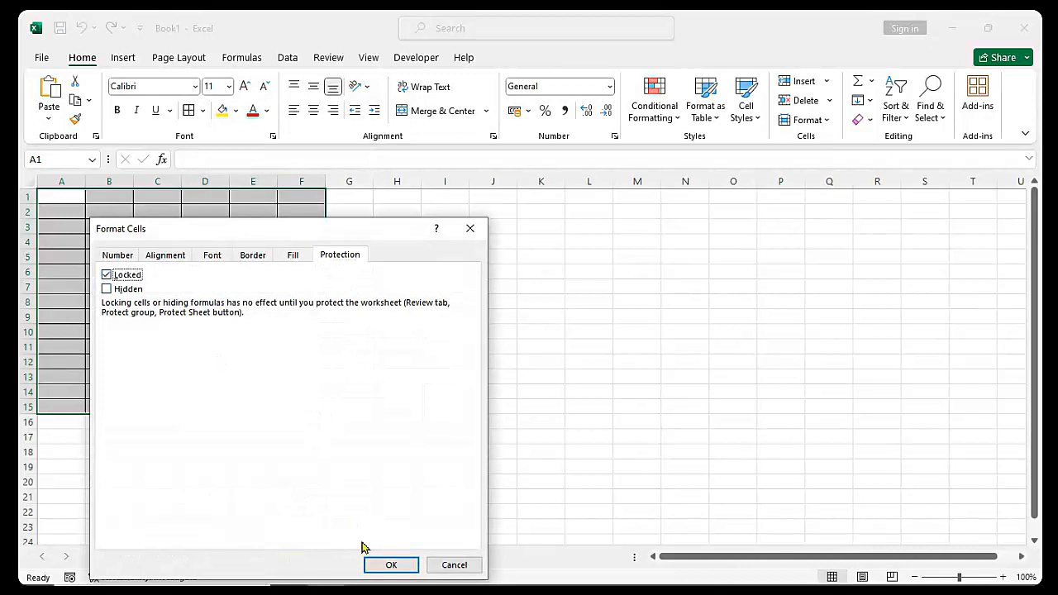
{"action": "left_click", "coordinate": [391, 566]}
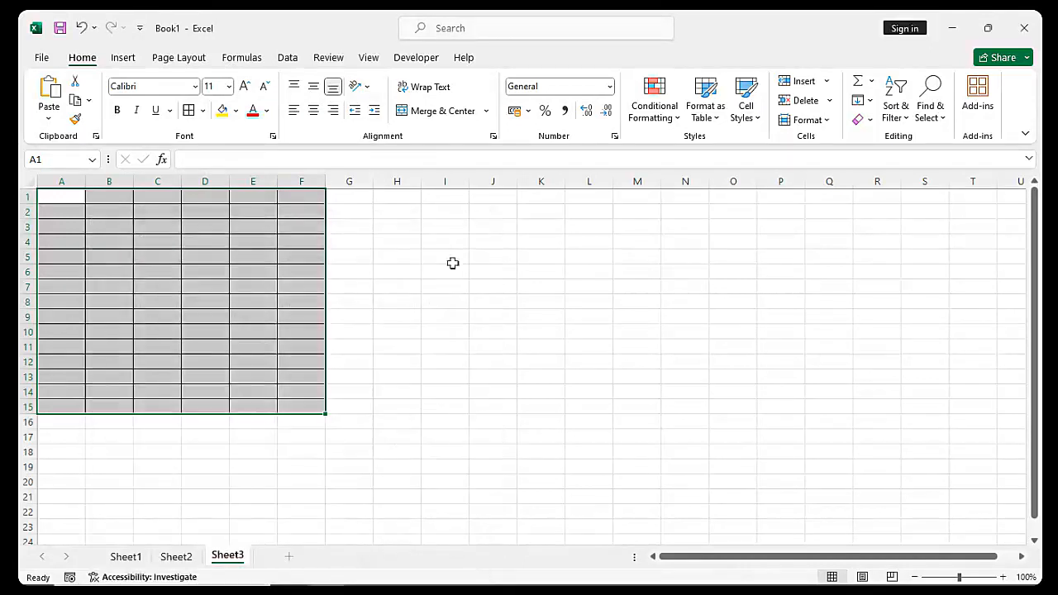
Protect Sheet3 with a password via Review > Protect Sheet, confirming the password
{"action": "left_click", "coordinate": [329, 58]}
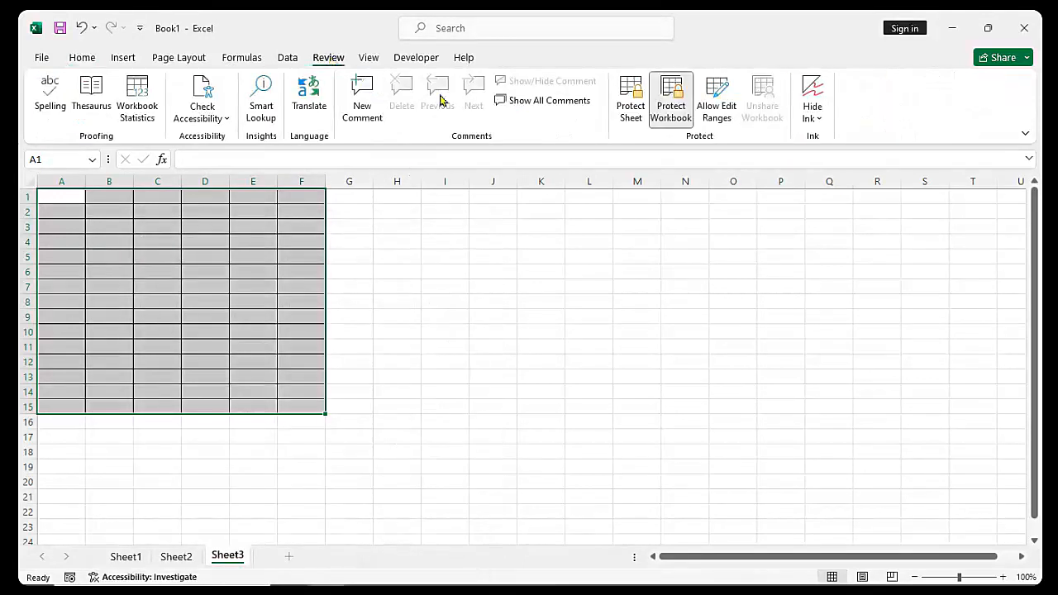
{"action": "left_click", "coordinate": [628, 112]}
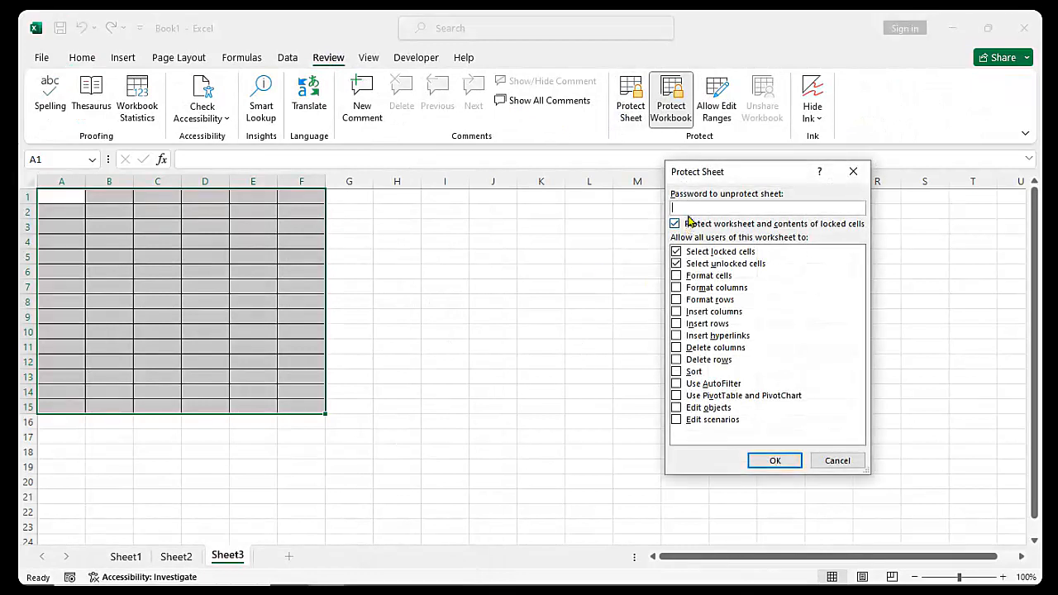
{"action": "type", "text": "••••"}
{"action": "key", "text": "Return"}
{"action": "type", "text": "••••"}
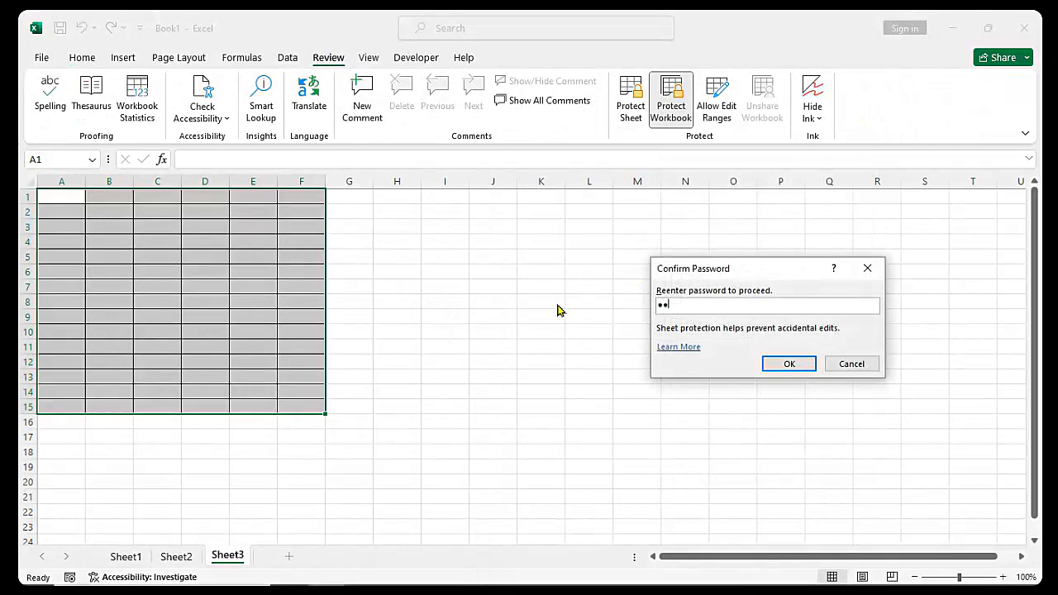
{"action": "key", "text": "Return"}
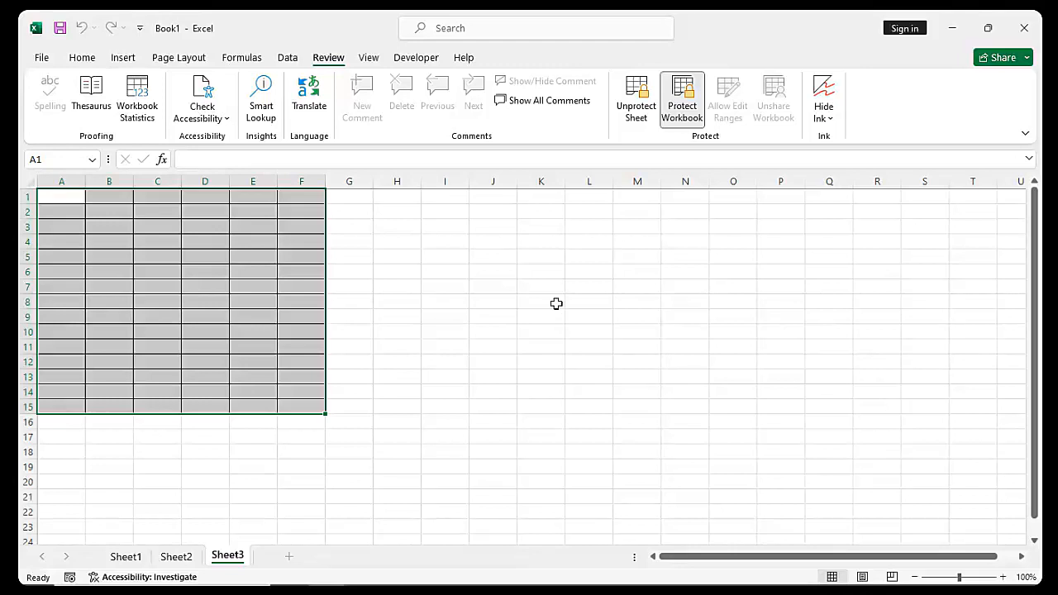
{"action": "left_click", "coordinate": [557, 304]}
{"action": "left_click", "coordinate": [191, 267]}
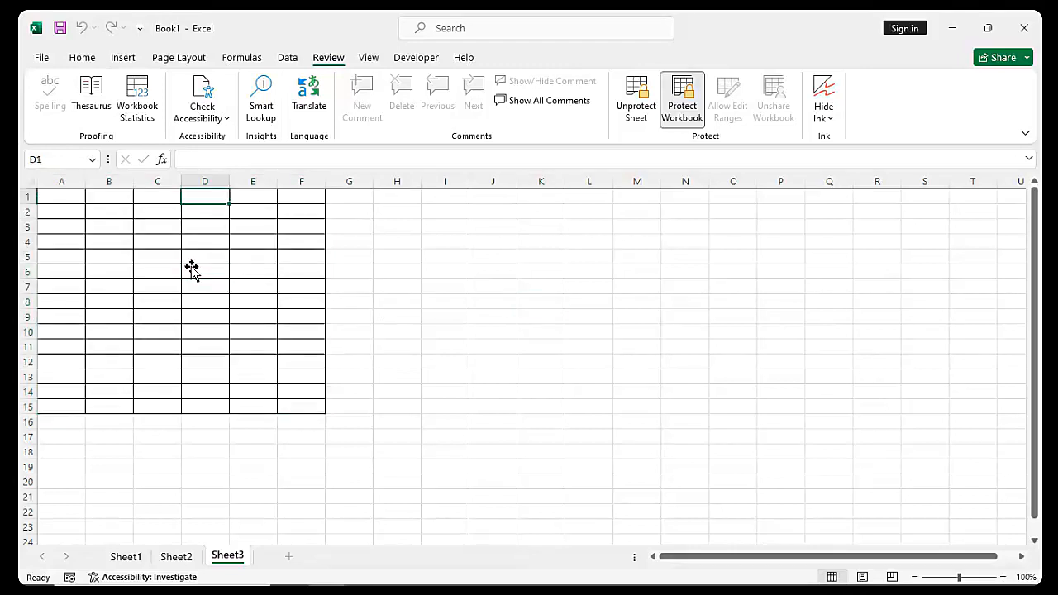
{"action": "double_click", "coordinate": [196, 274]}
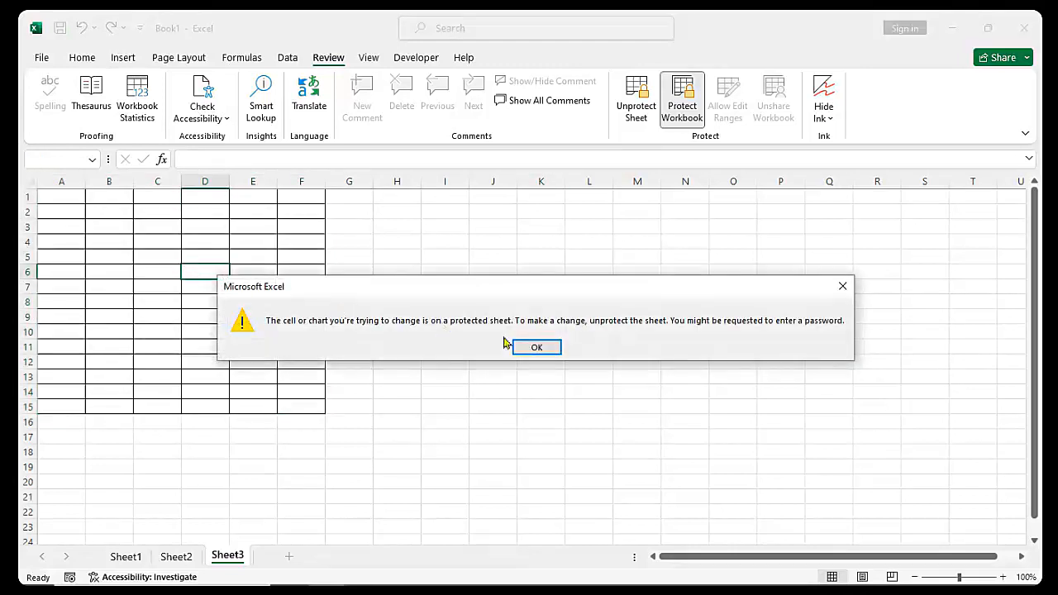
{"action": "left_click", "coordinate": [536, 346]}
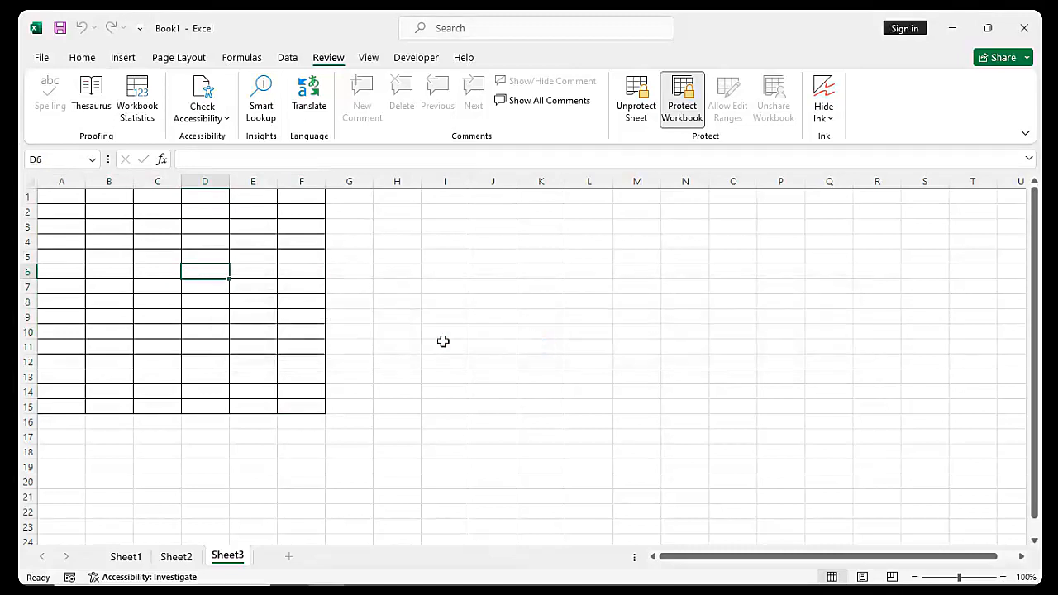
{"action": "left_click", "coordinate": [227, 306]}
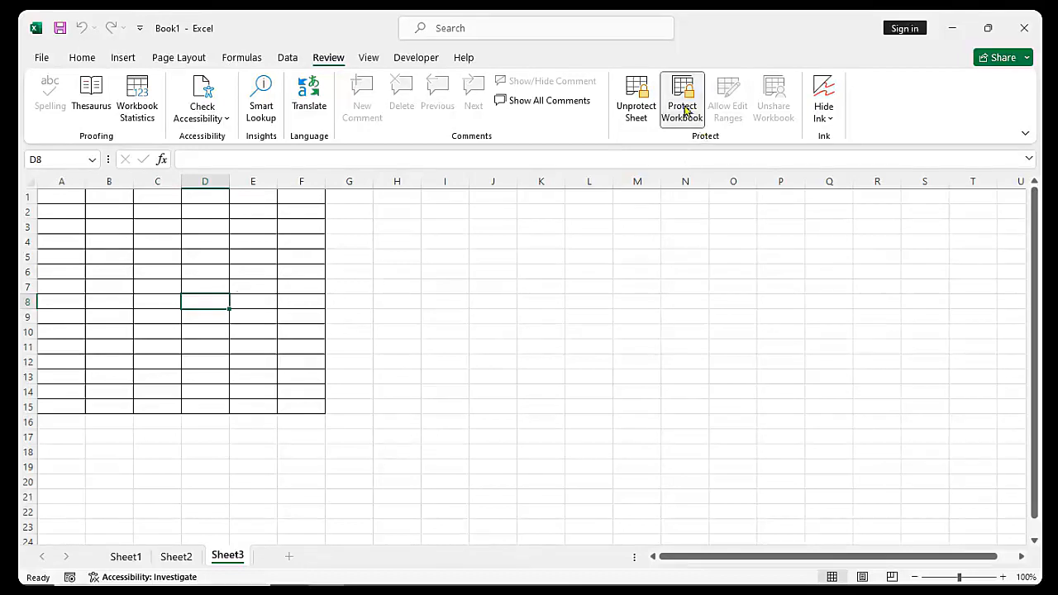
Unprotect Sheet3 by entering its sheet password
{"action": "left_click", "coordinate": [637, 105]}
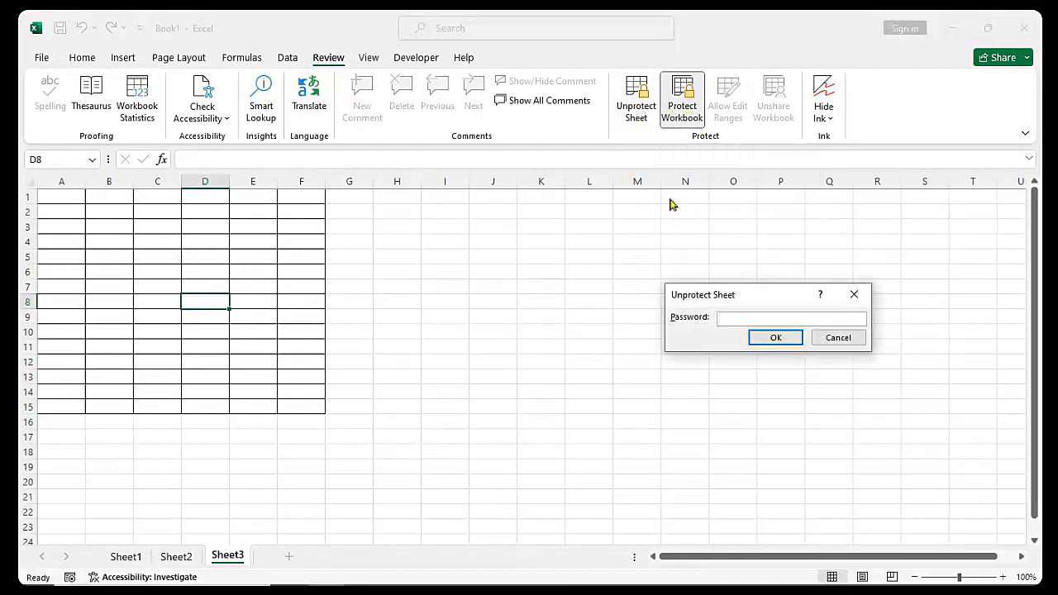
{"action": "type", "text": "1234"}
{"action": "key", "text": "Return"}
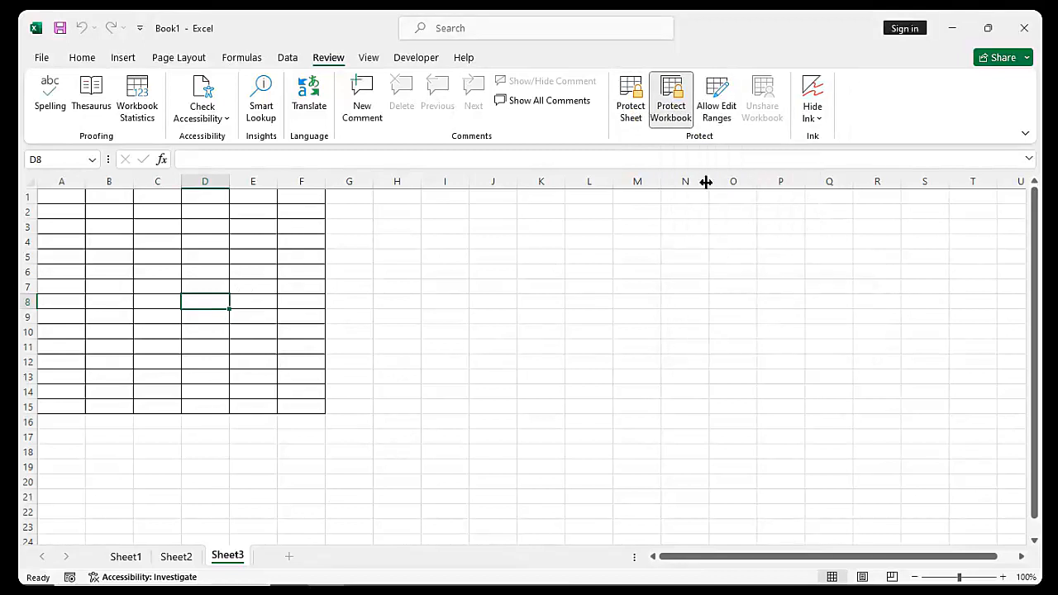
Create editable range Range1 referring to A1:F15, guarded by a confirmed range password
{"action": "left_click", "coordinate": [719, 118]}
{"action": "left_click", "coordinate": [869, 246]}
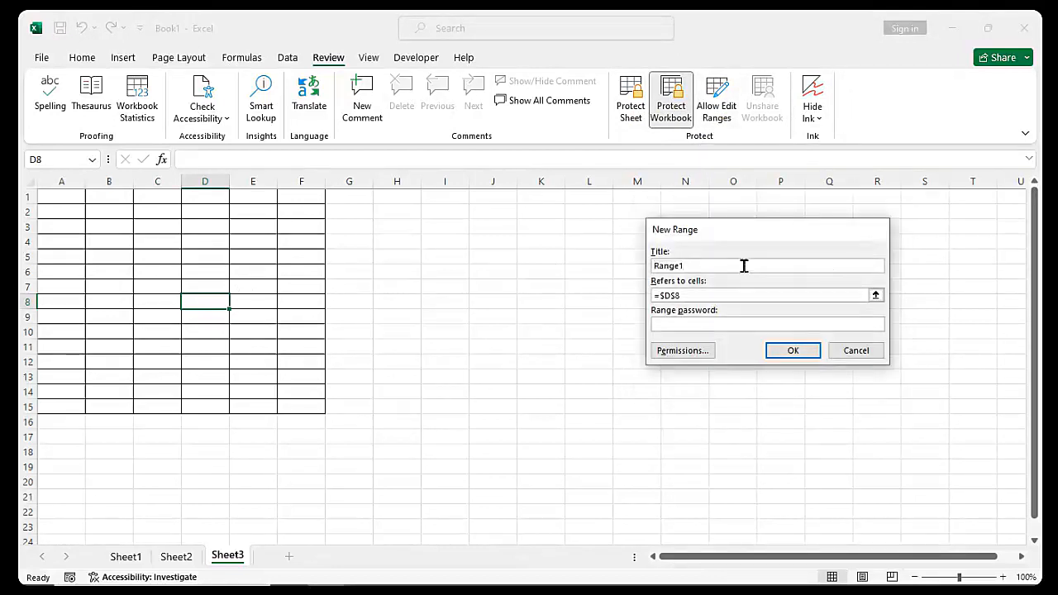
{"action": "left_click", "coordinate": [749, 294]}
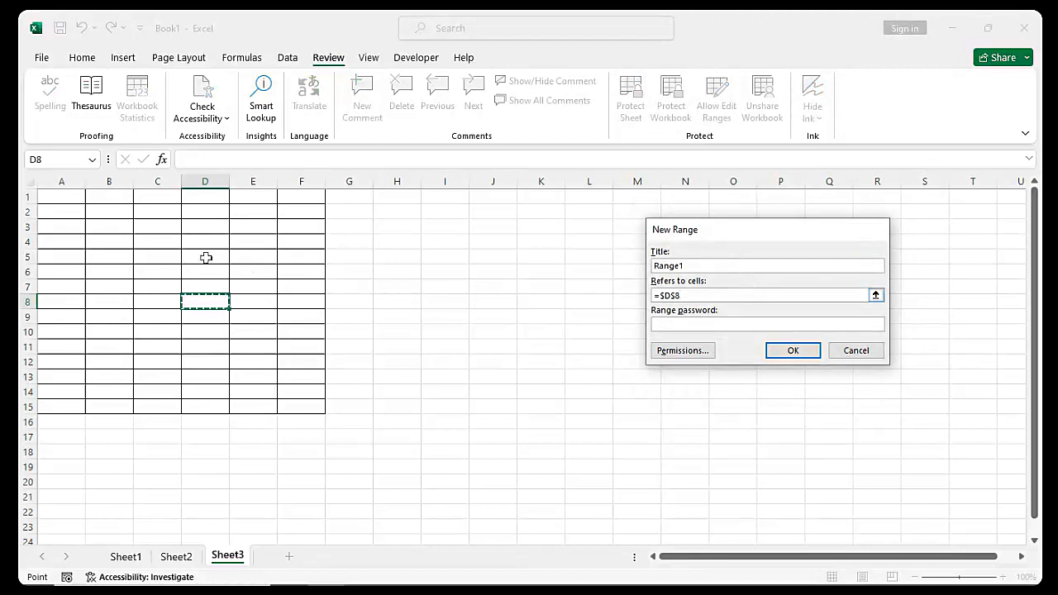
{"action": "left_click_drag", "start_coordinate": [67, 203], "coordinate": [293, 406]}
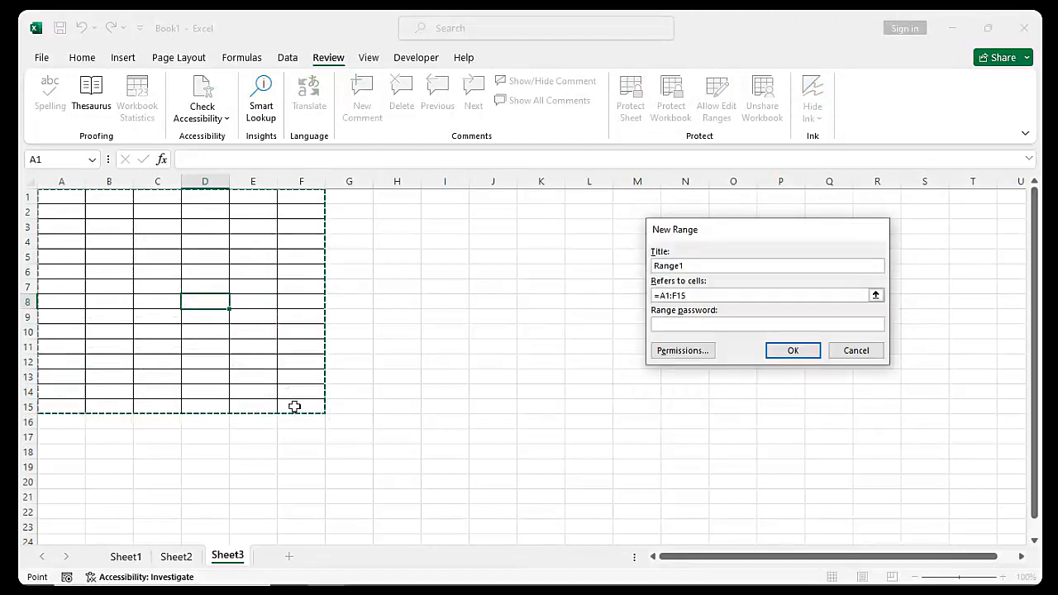
{"action": "left_click", "coordinate": [702, 324]}
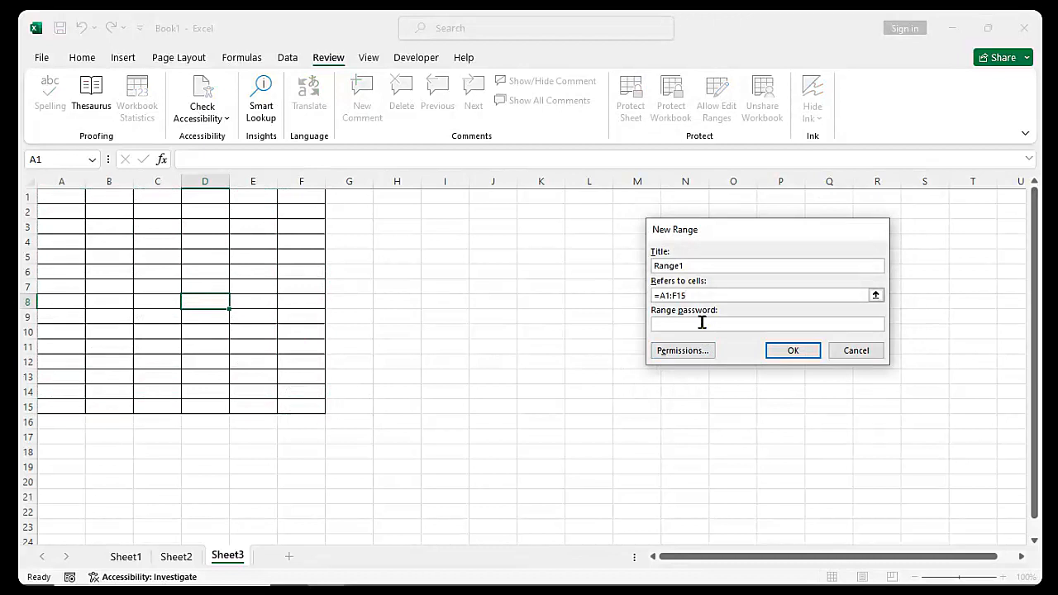
{"action": "type", "text": "••"}
{"action": "key", "text": "Return"}
{"action": "type", "text": "••"}
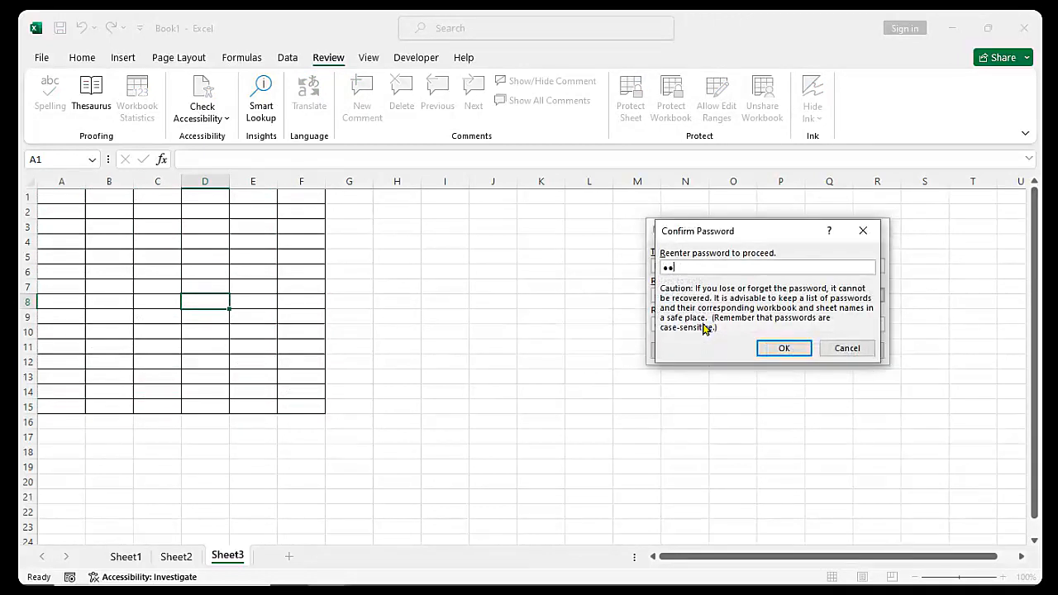
{"action": "key", "text": "Return"}
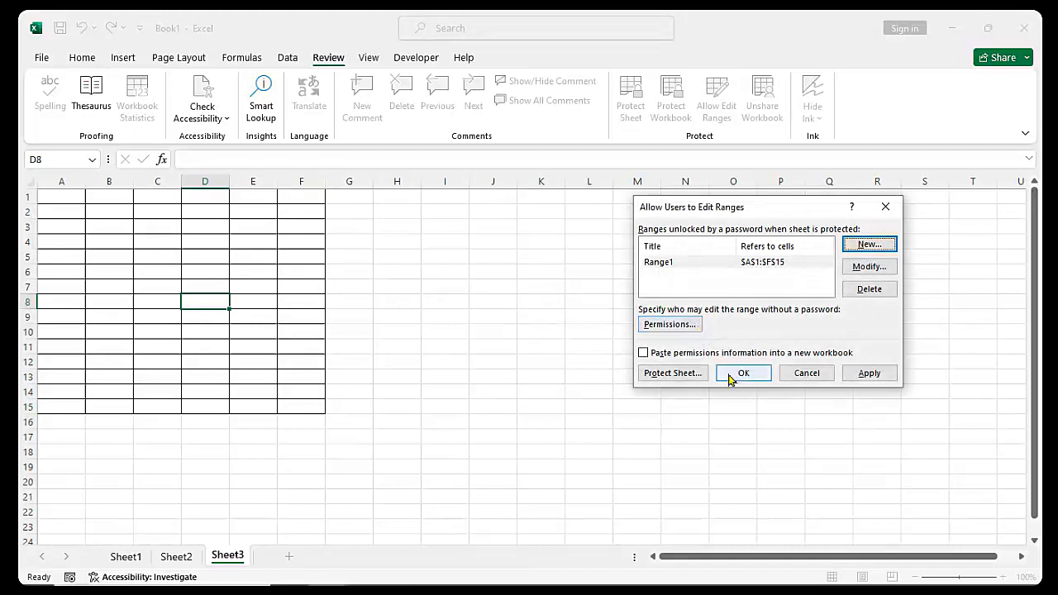
{"action": "left_click", "coordinate": [740, 375]}
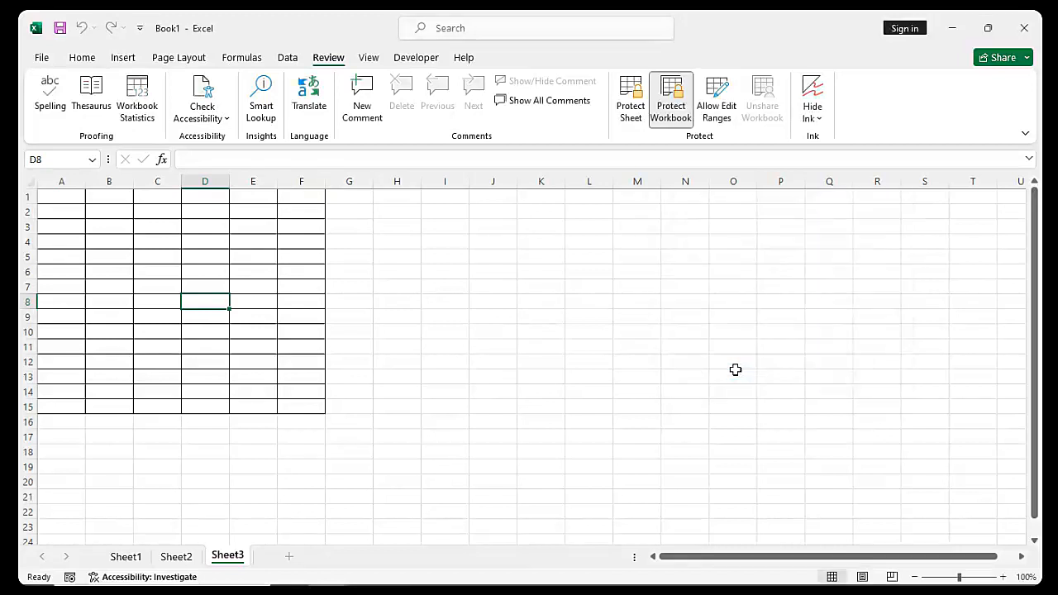
Re-protect Sheet3 with a sheet password, entering and confirming it
{"action": "left_click", "coordinate": [629, 114]}
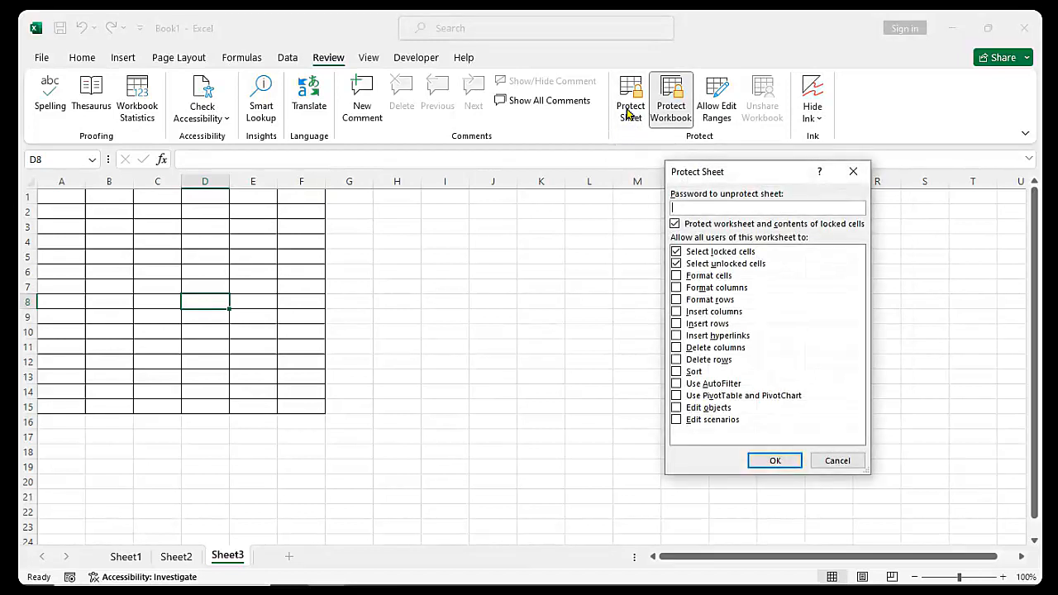
{"action": "type", "text": "12"}
{"action": "key", "text": "Return"}
{"action": "type", "text": "12"}
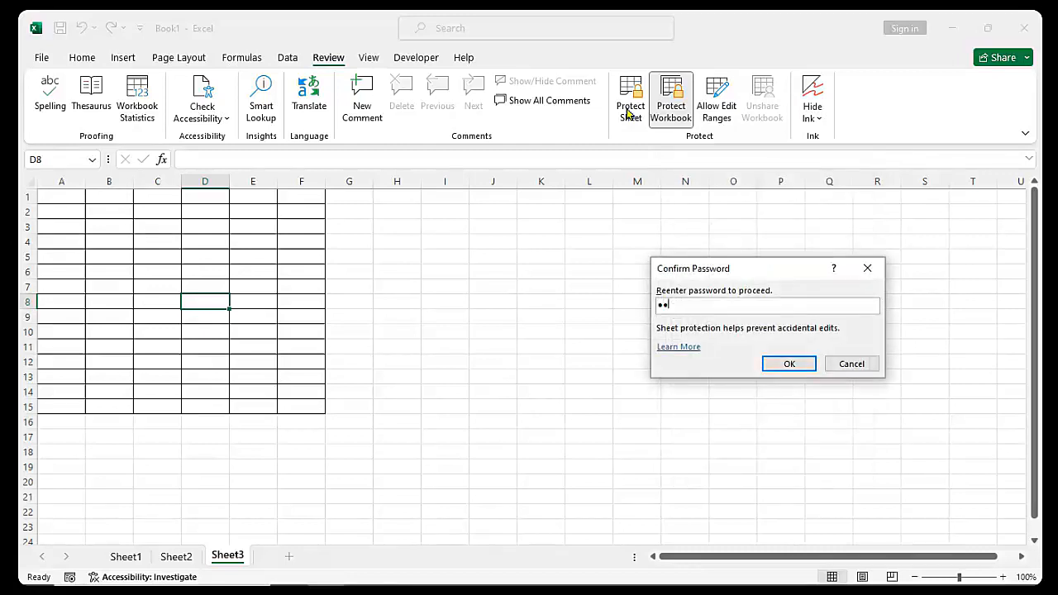
{"action": "key", "text": "Return"}
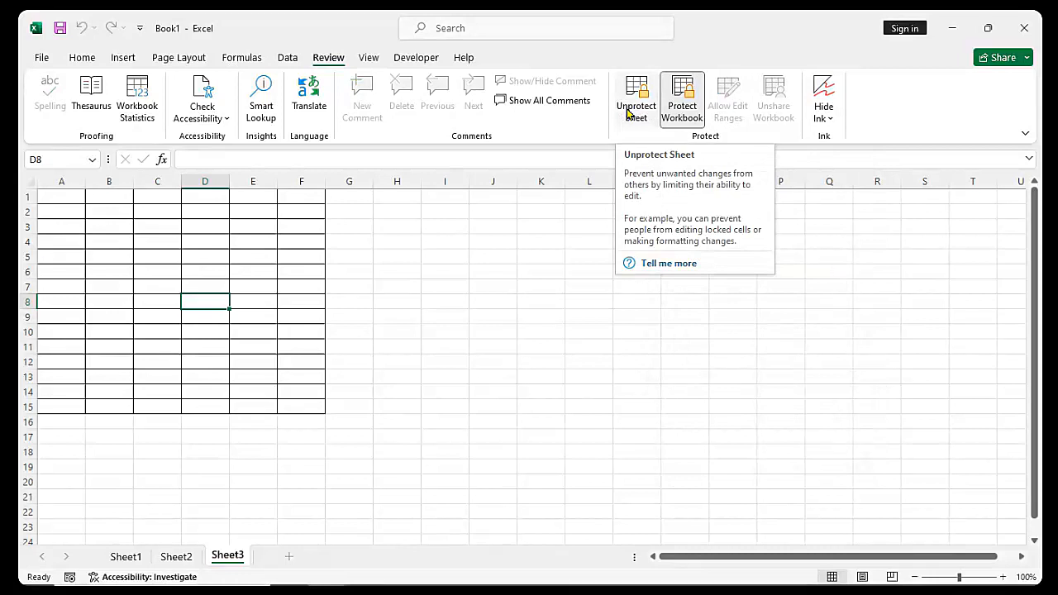
Try editing cell D7 to bring up the Unlock Range prompt, then type and erase the range password
{"action": "left_click", "coordinate": [200, 286]}
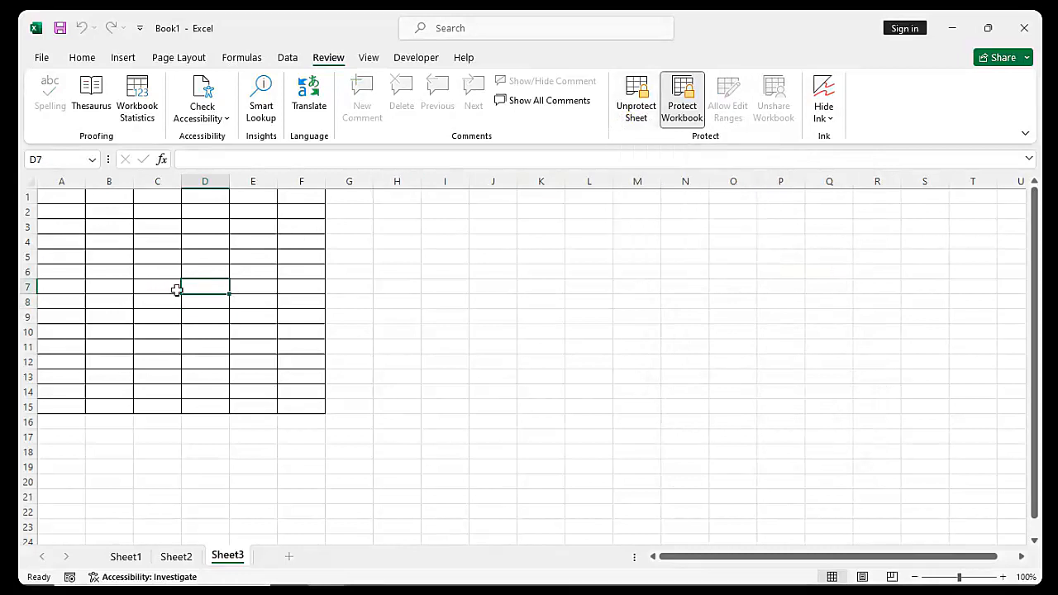
{"action": "double_click", "coordinate": [209, 289]}
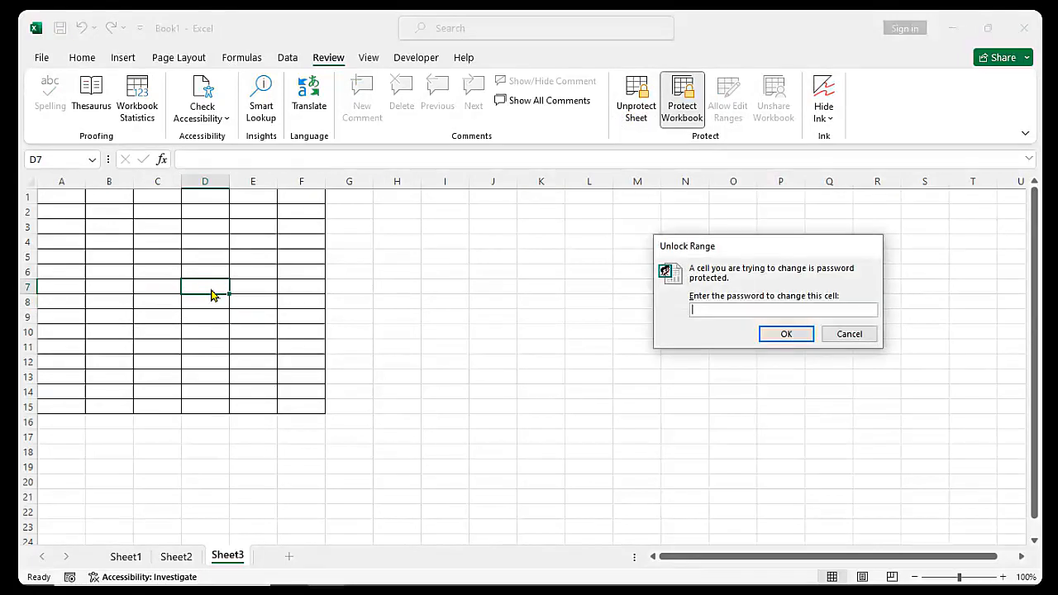
{"action": "key", "text": "Escape"}
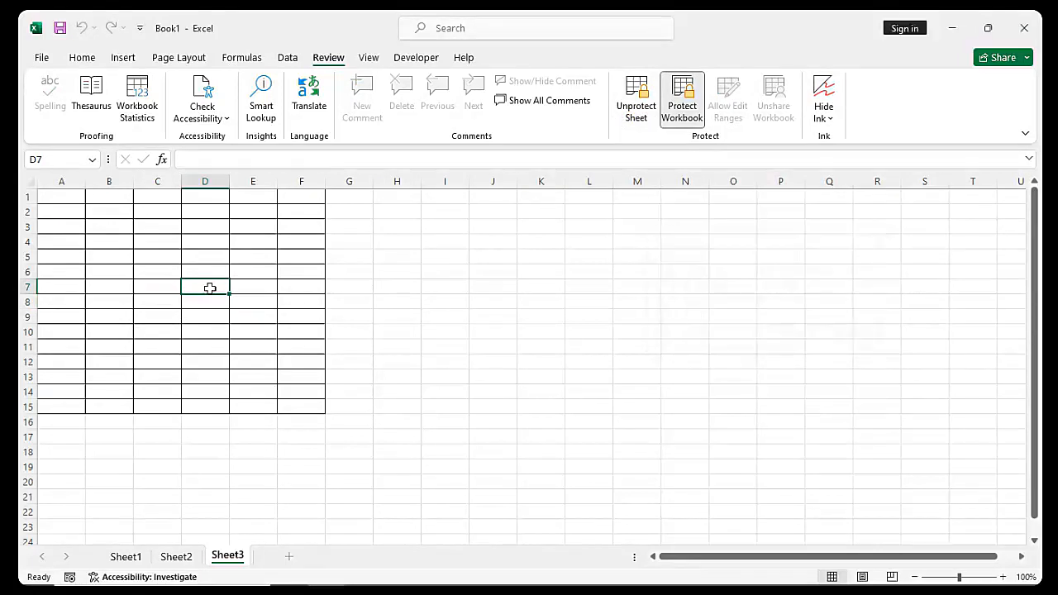
{"action": "double_click", "coordinate": [210, 288]}
{"action": "type", "text": "1234"}
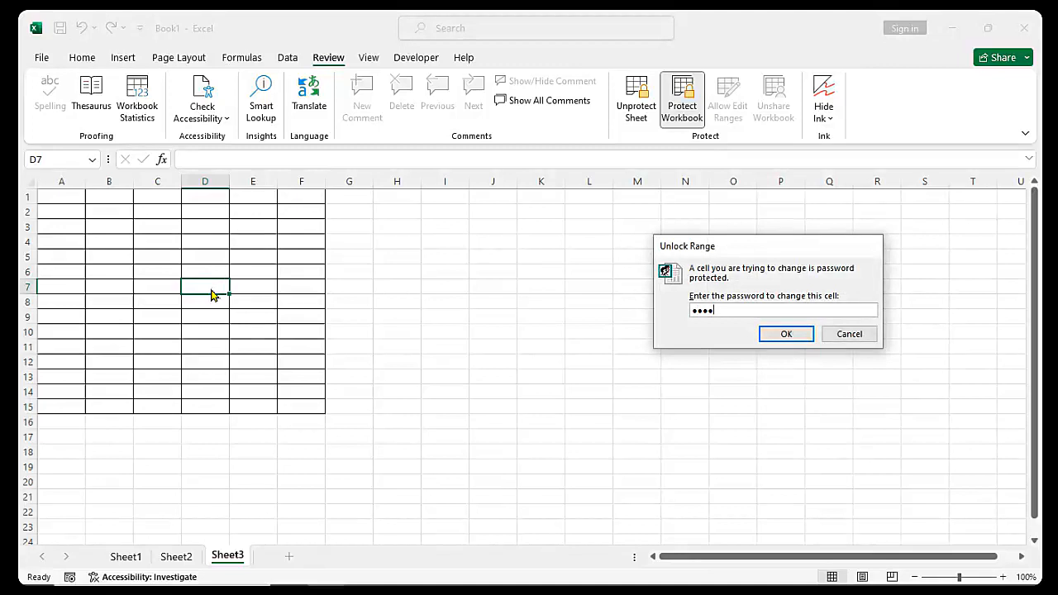
{"action": "key", "text": "BackSpace"}
{"action": "key", "text": "BackSpace"}
{"action": "key", "text": "BackSpace"}
{"action": "key", "text": "BackSpace"}
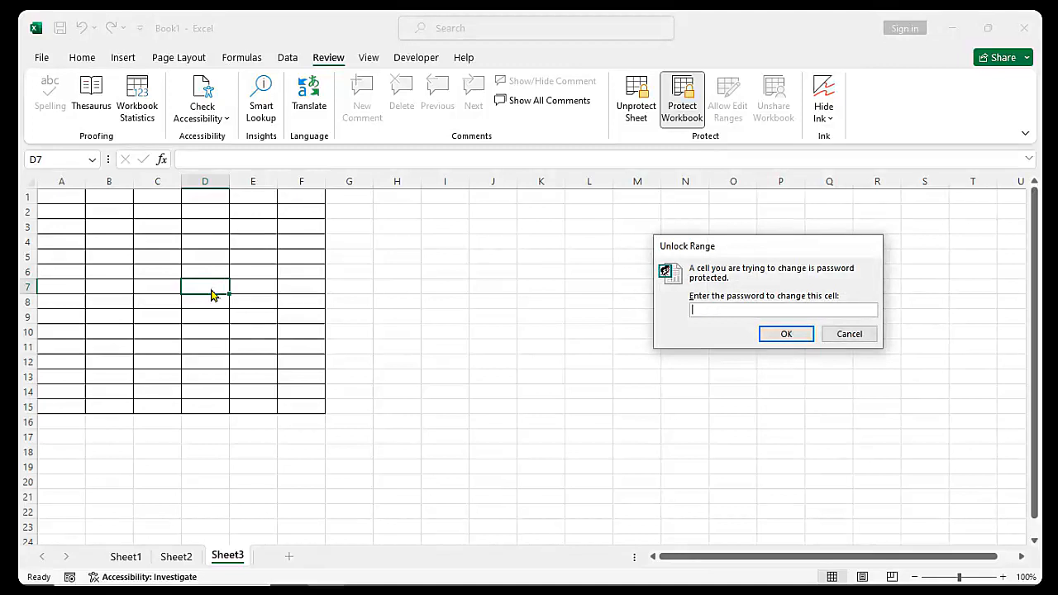
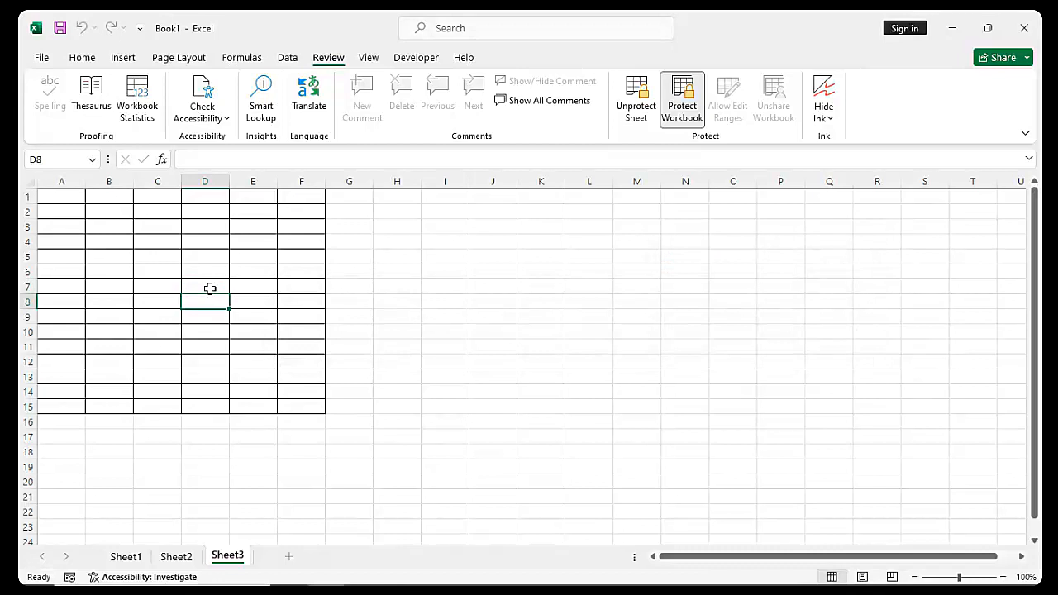
Unlock the editable range by entering the range password at the prompt
{"action": "key", "text": "F2"}
{"action": "type", "text": "12"}
{"action": "key", "text": "Return"}
Type 'yuyu' into D7 and D9, then delete the entries from C7:D11
{"action": "left_click", "coordinate": [210, 288]}
{"action": "type", "text": "yuyu"}
{"action": "left_click", "coordinate": [228, 319]}
{"action": "type", "text": "yuyu"}
{"action": "left_click_drag", "start_coordinate": [179, 289], "coordinate": [227, 355]}
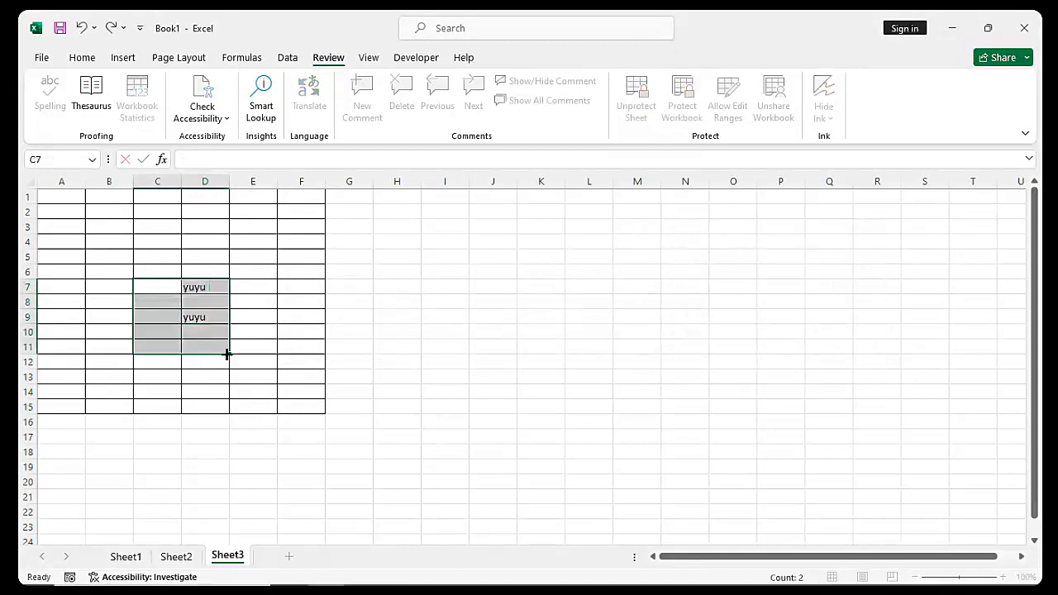
{"action": "key", "text": "Delete"}
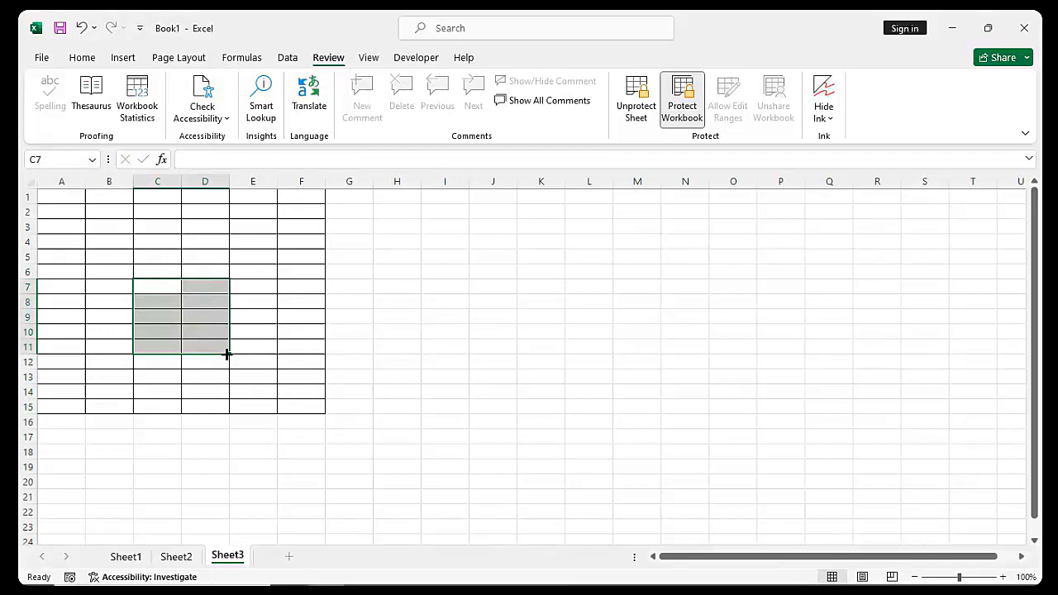
{"action": "left_click", "coordinate": [520, 301]}
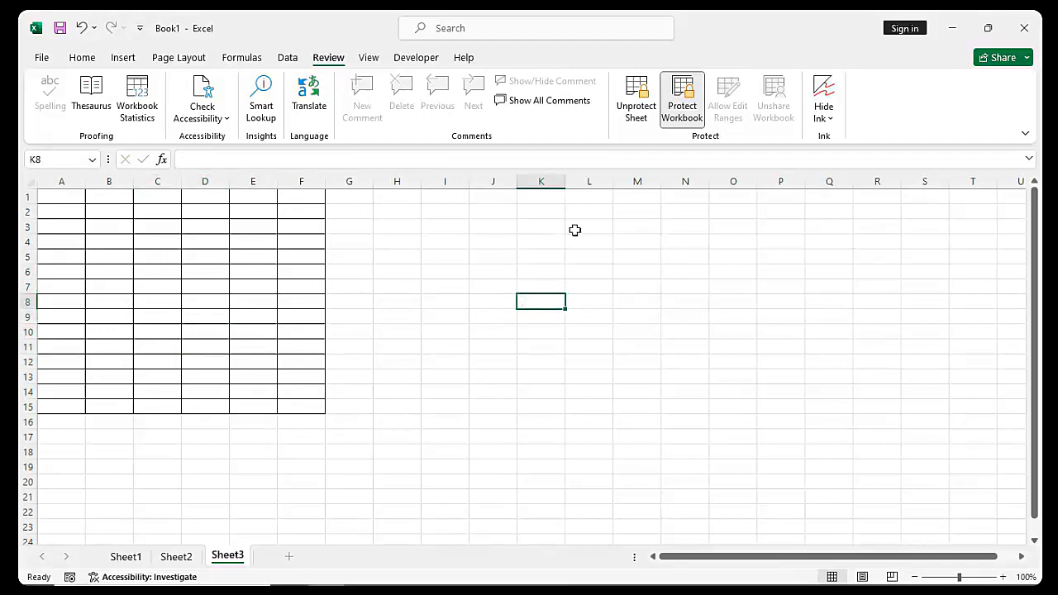
Unprotect Sheet3 by entering the sheet password
{"action": "left_click", "coordinate": [638, 112]}
{"action": "type", "text": "12"}
{"action": "key", "text": "Return"}
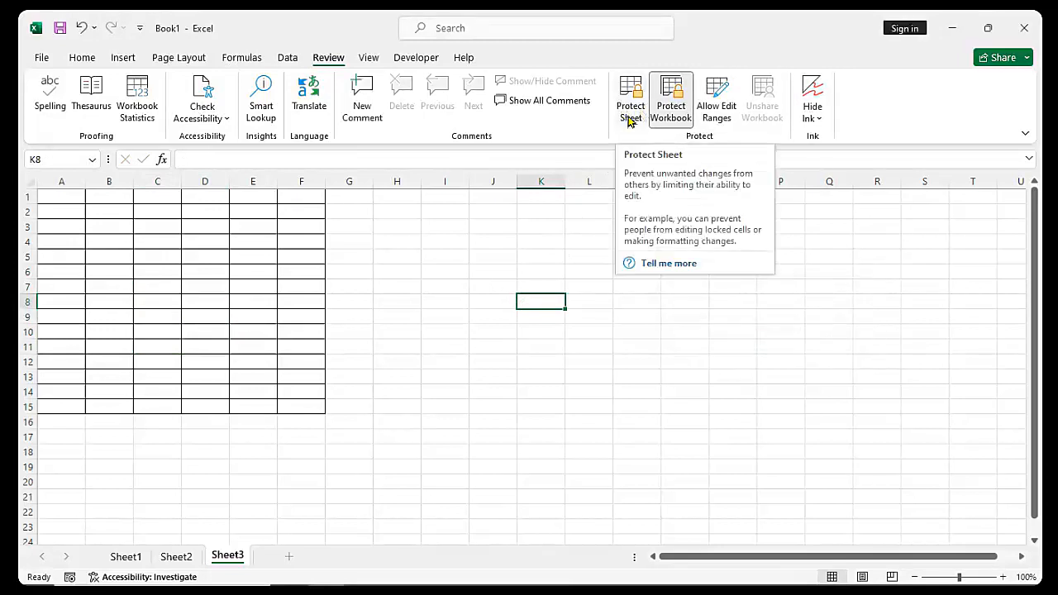